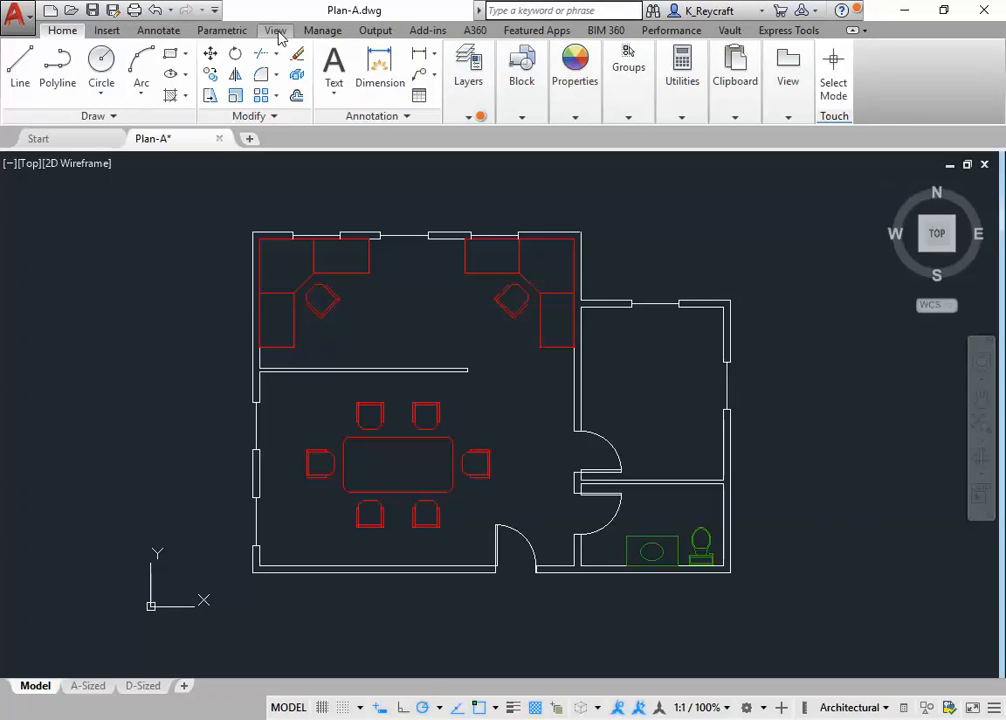
- Open the DesignCenter palette, toggle it and the Tool Palettes off and on, and leave only DesignCenter showing, set to auto-hide
click(276, 31)
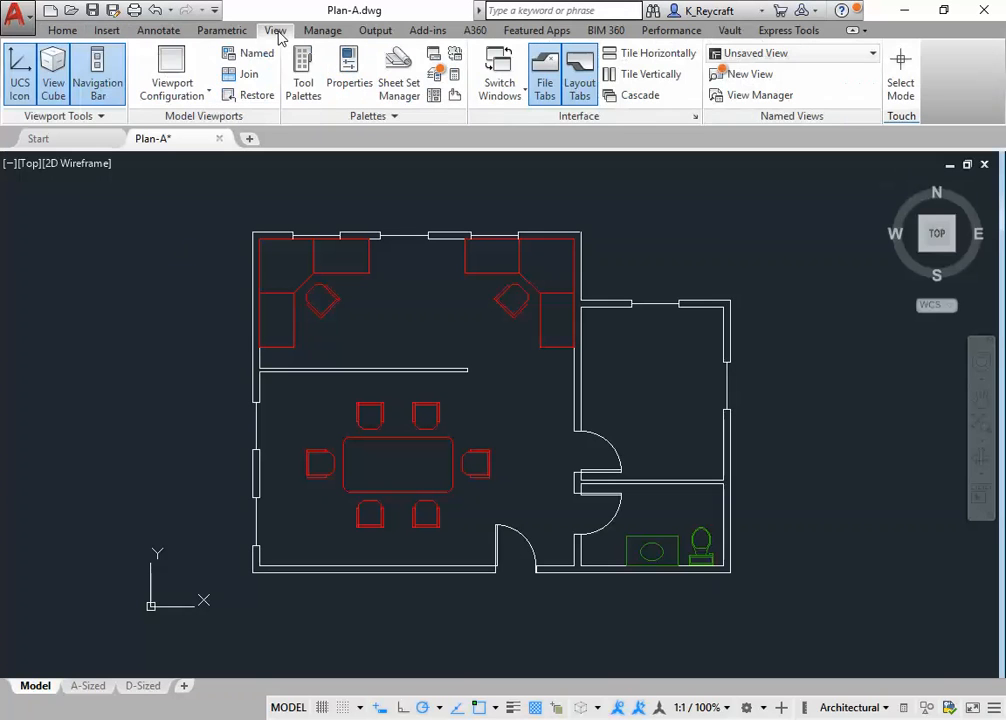
click(431, 99)
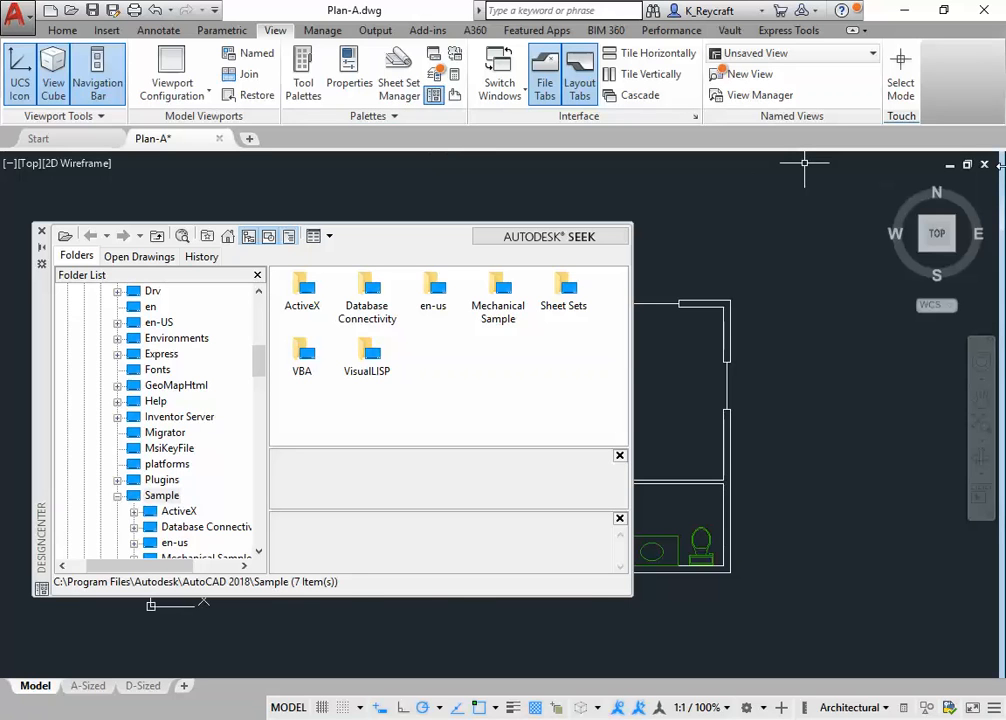
key(ctrl+2)
key(ctrl+3)
key(ctrl+2)
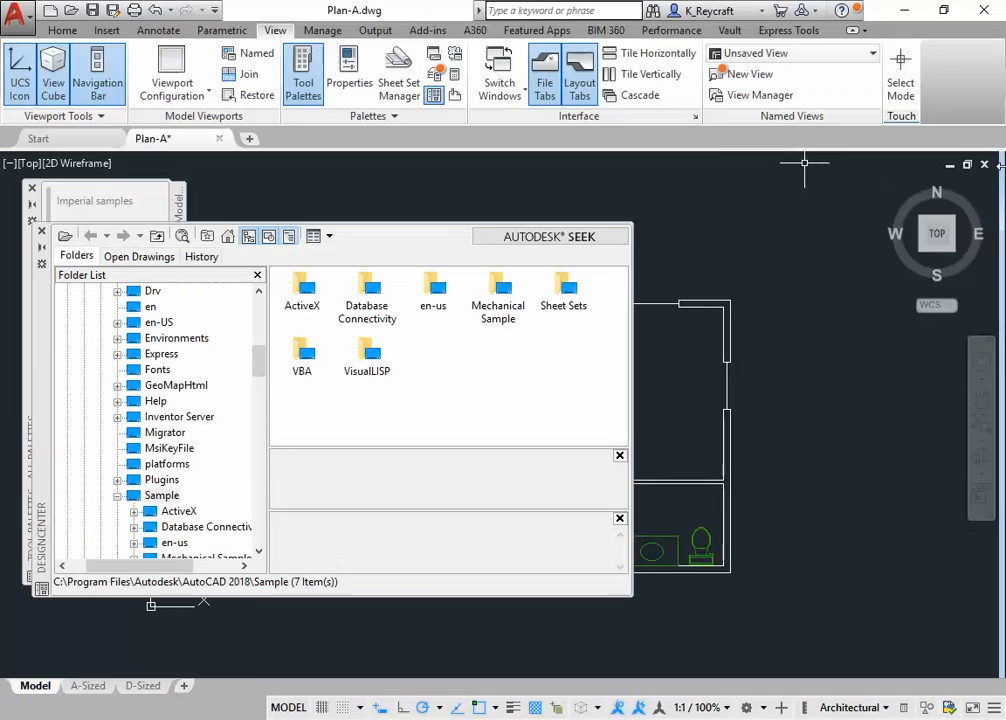
key(ctrl+3)
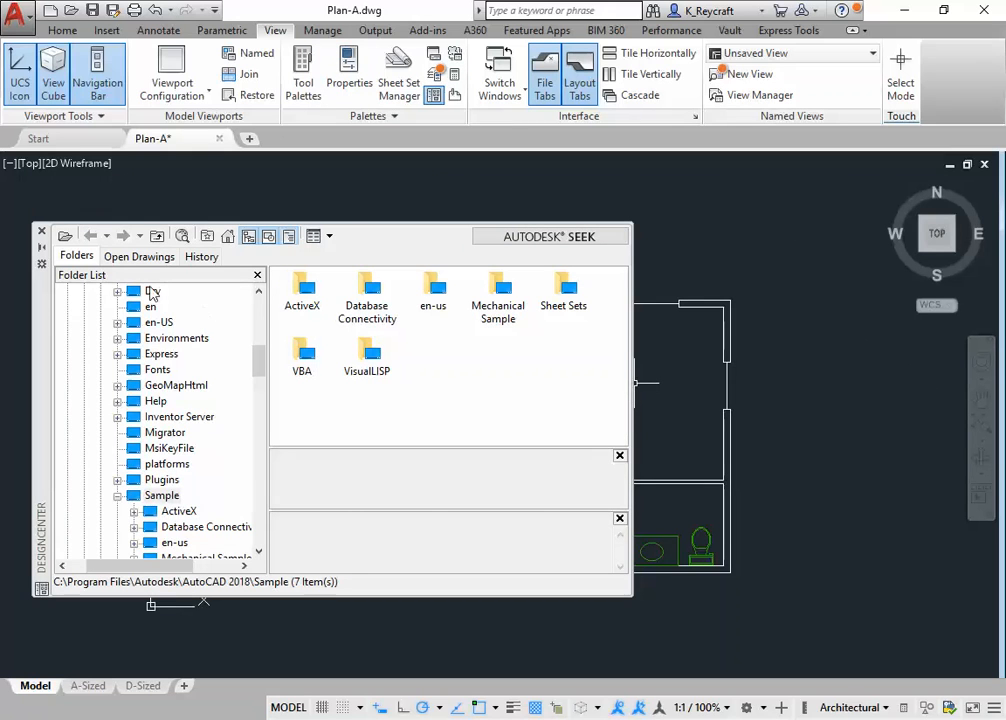
click(40, 250)
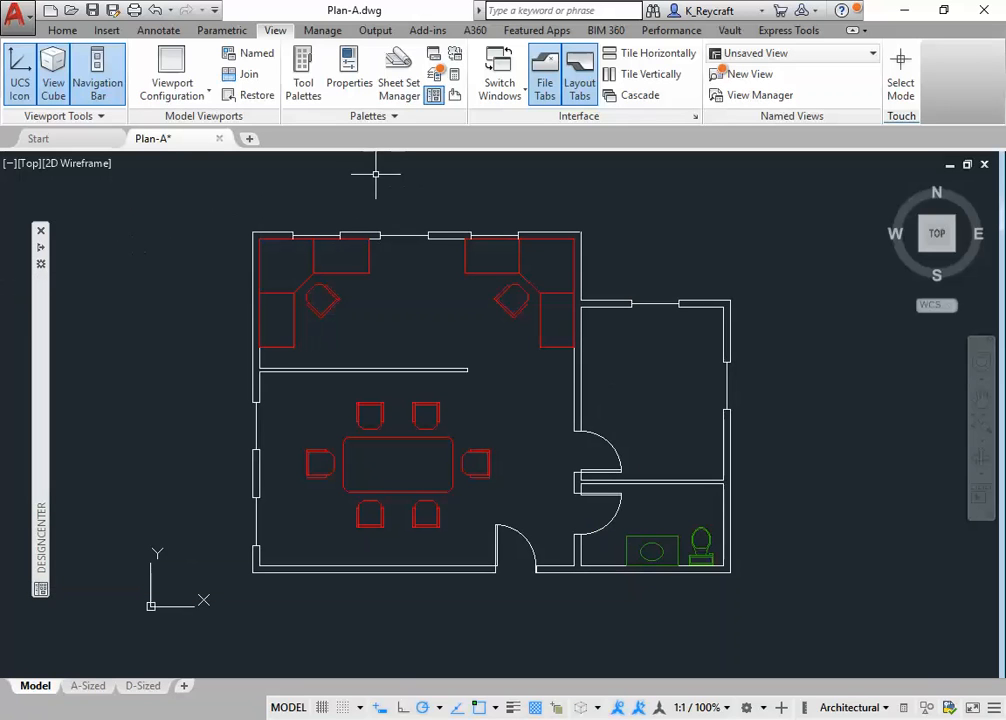
- Turn off the Furniture and Plumbing layers and make Planting the current layer
click(62, 30)
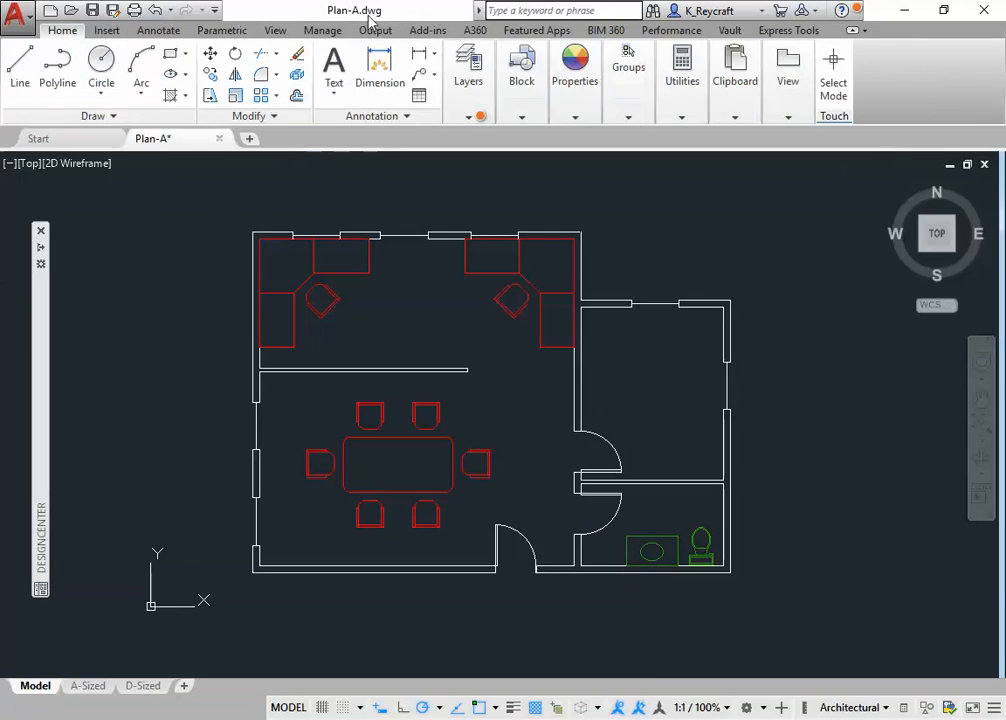
click(467, 100)
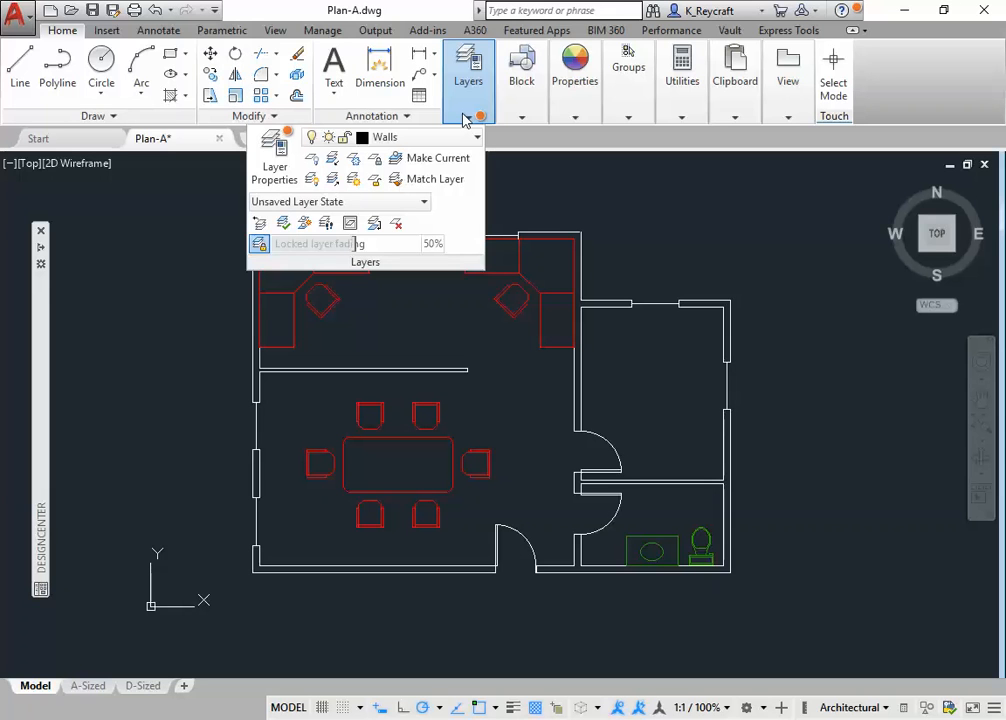
click(433, 138)
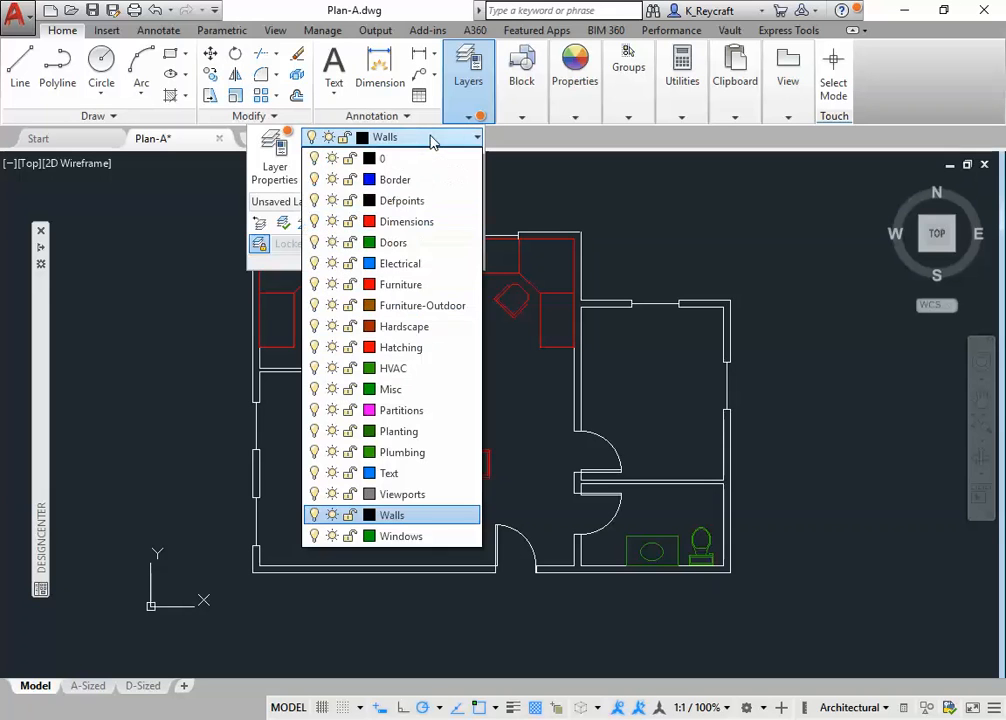
click(315, 285)
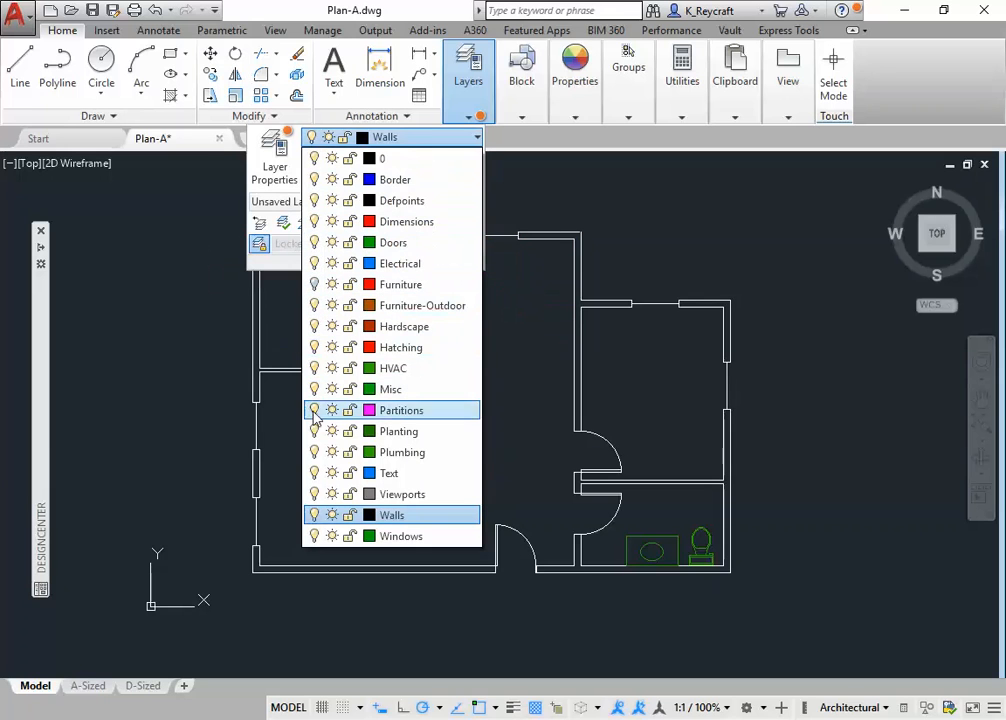
click(316, 453)
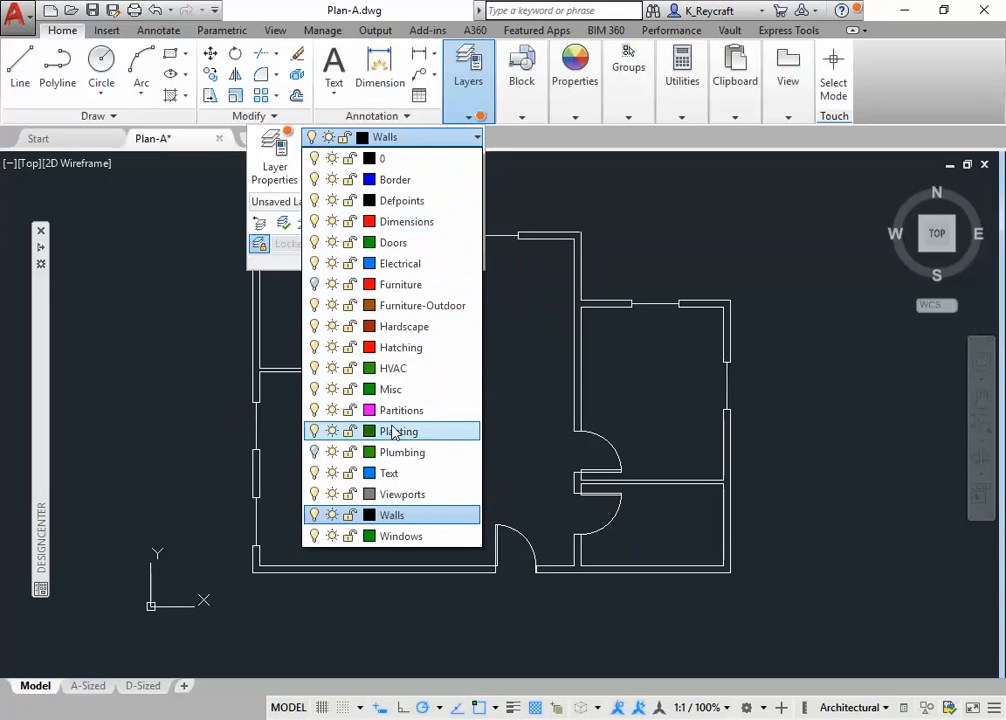
click(398, 432)
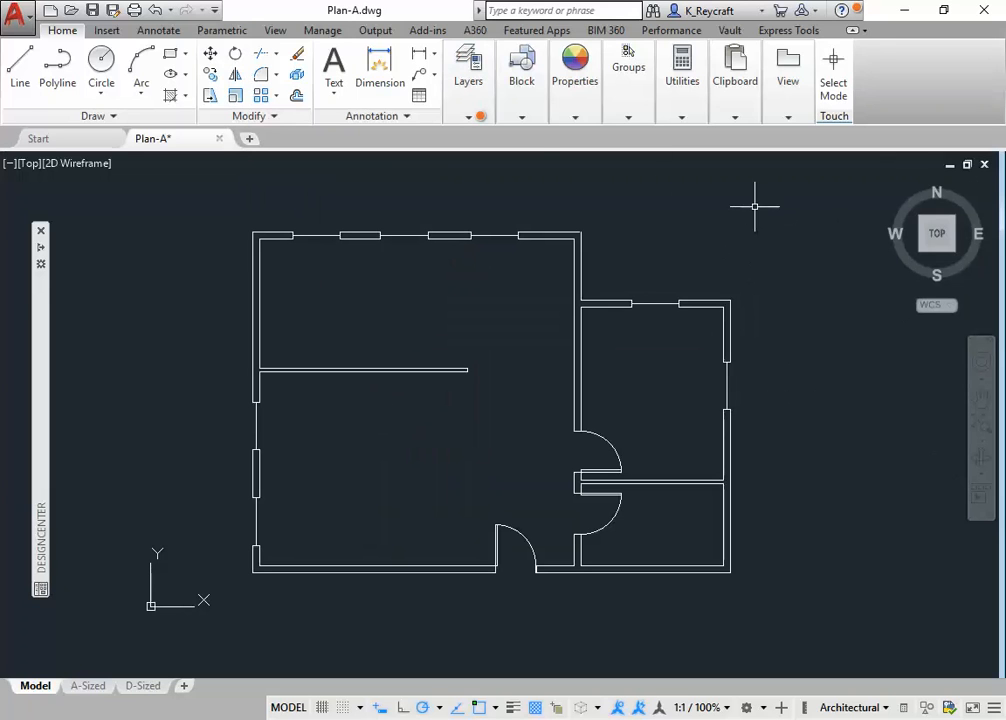
- In the DesignCenter folder tree, collapse AutoCAD 2018 and expand AutoCAD 2017 down to its Sample\en-us folder
mouse_move(38, 252)
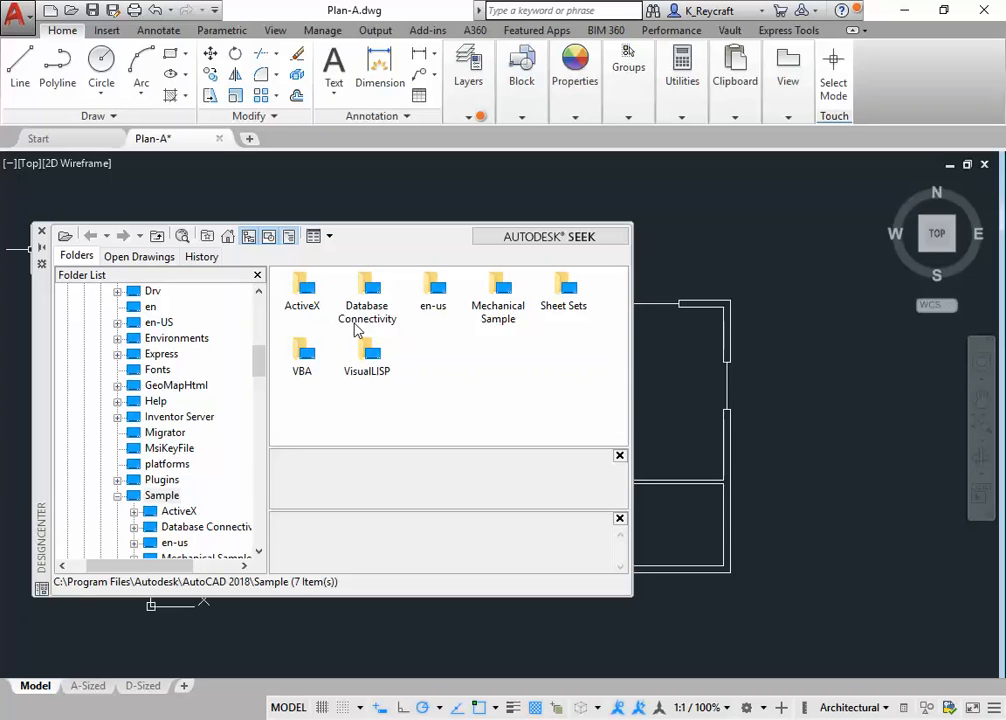
scroll(185, 387, up, 6)
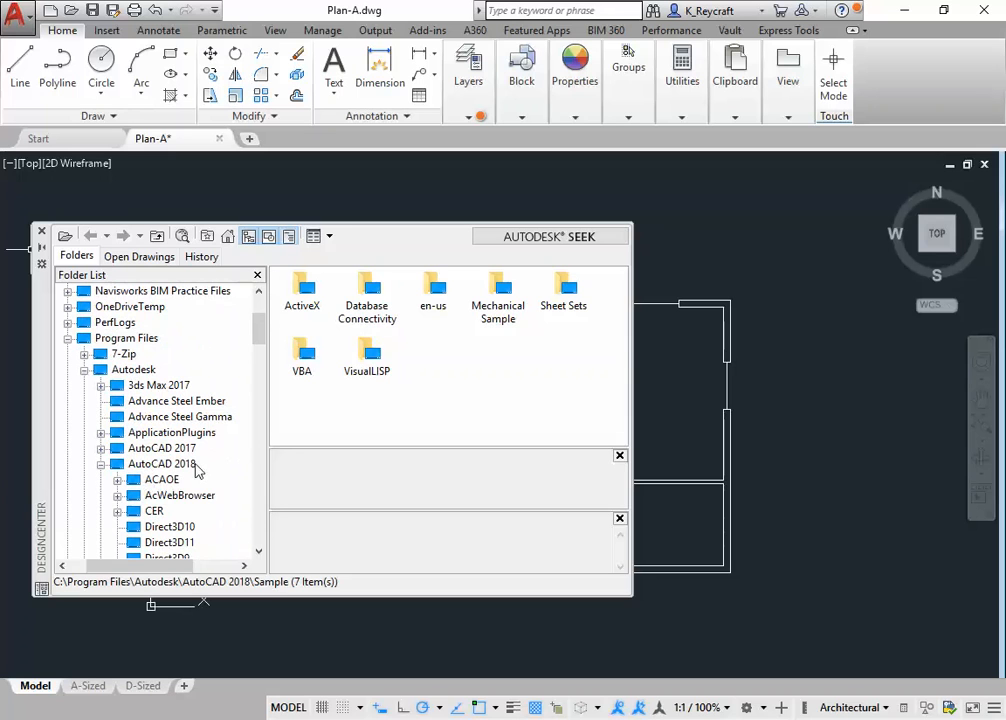
click(101, 465)
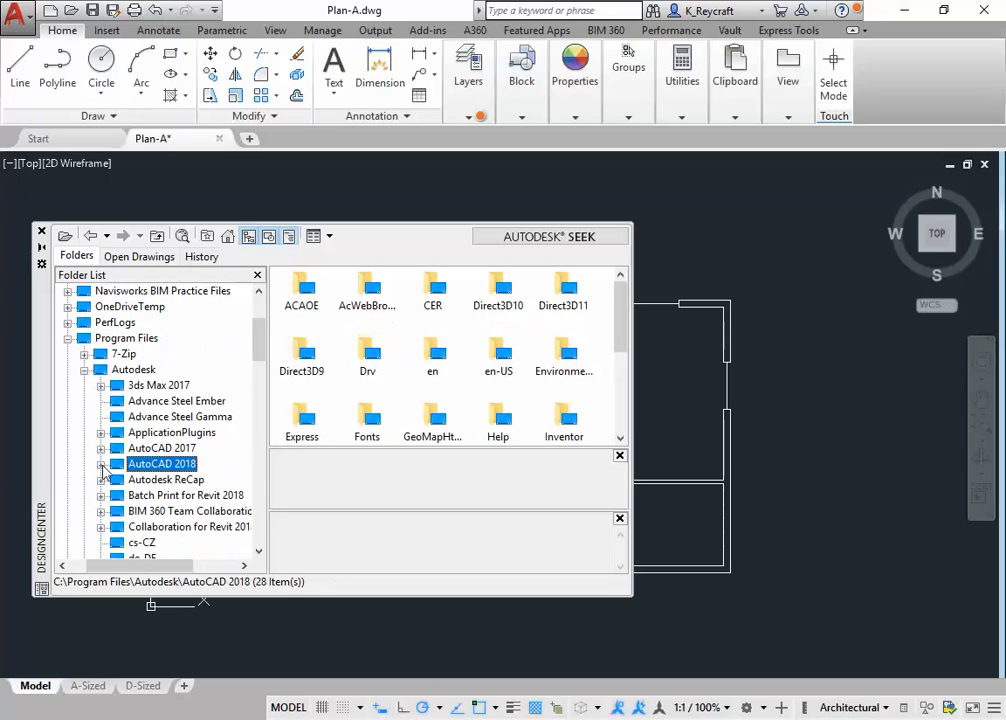
click(100, 448)
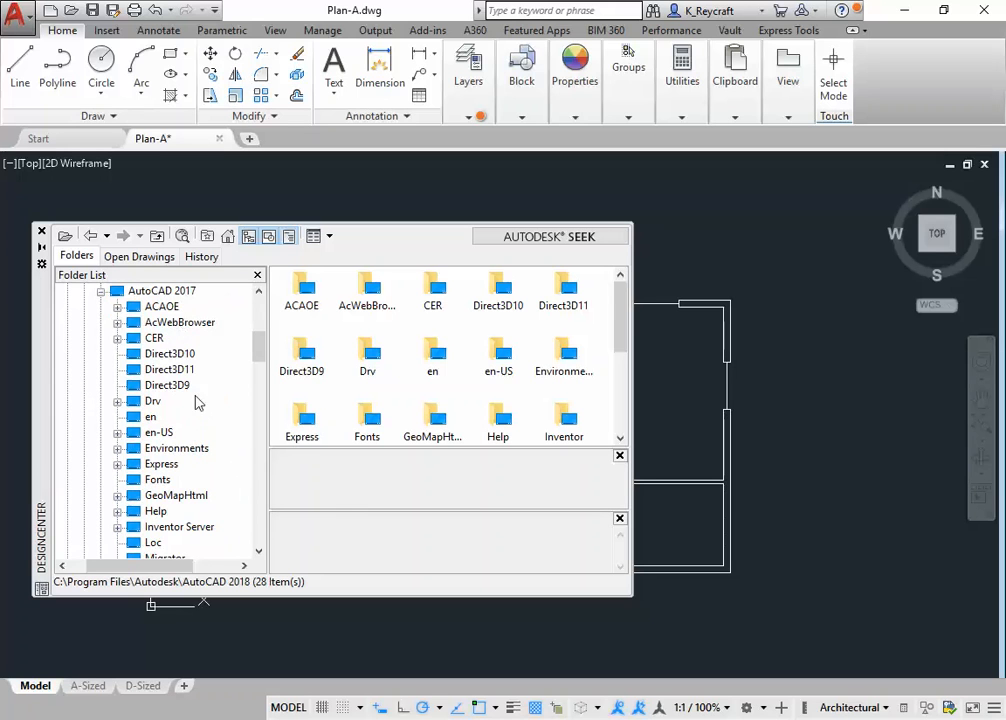
click(117, 432)
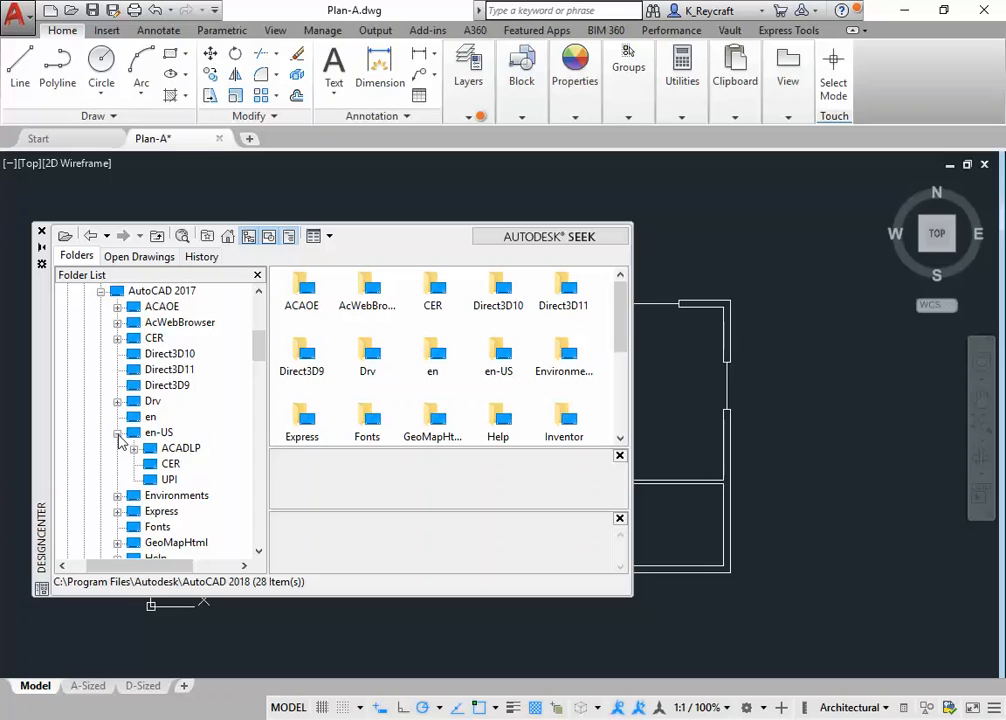
click(117, 432)
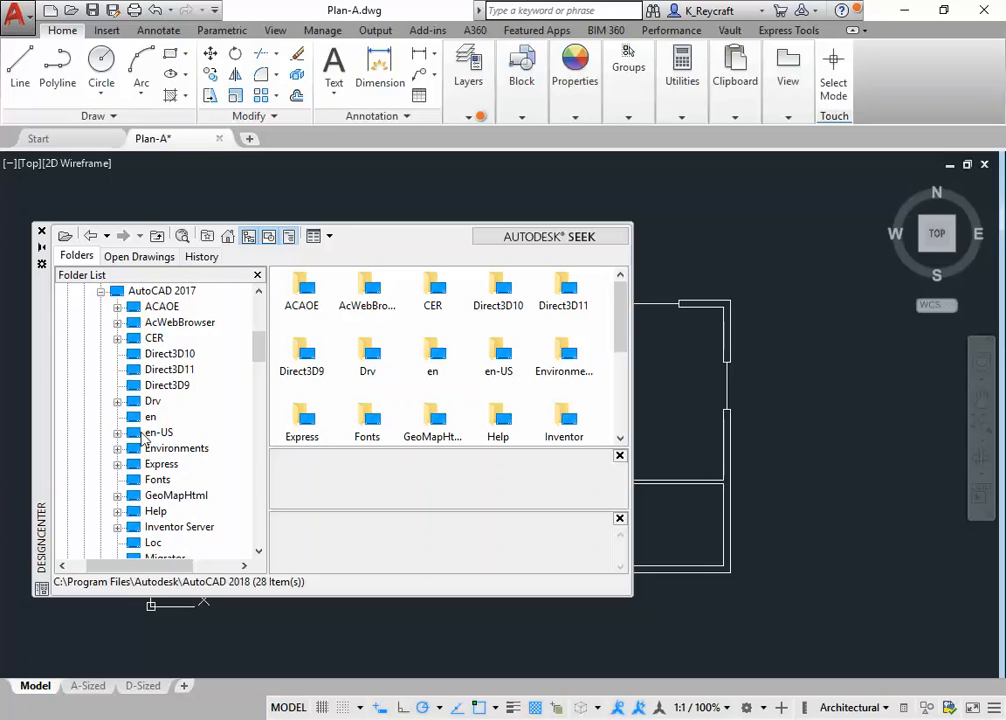
scroll(143, 430, down, 2)
click(117, 511)
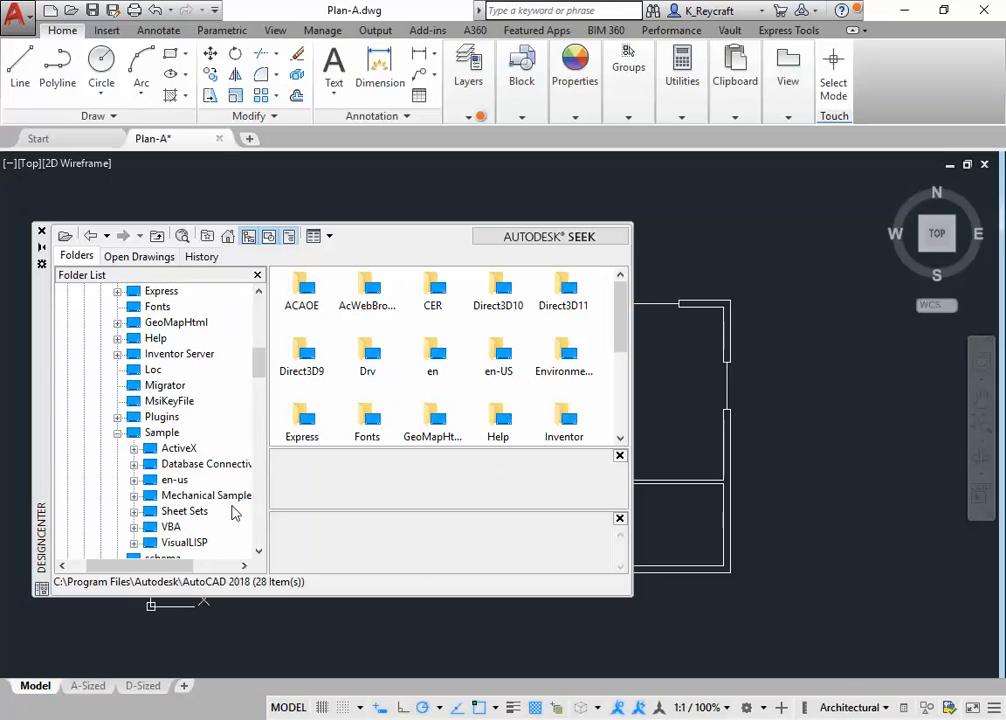
click(134, 480)
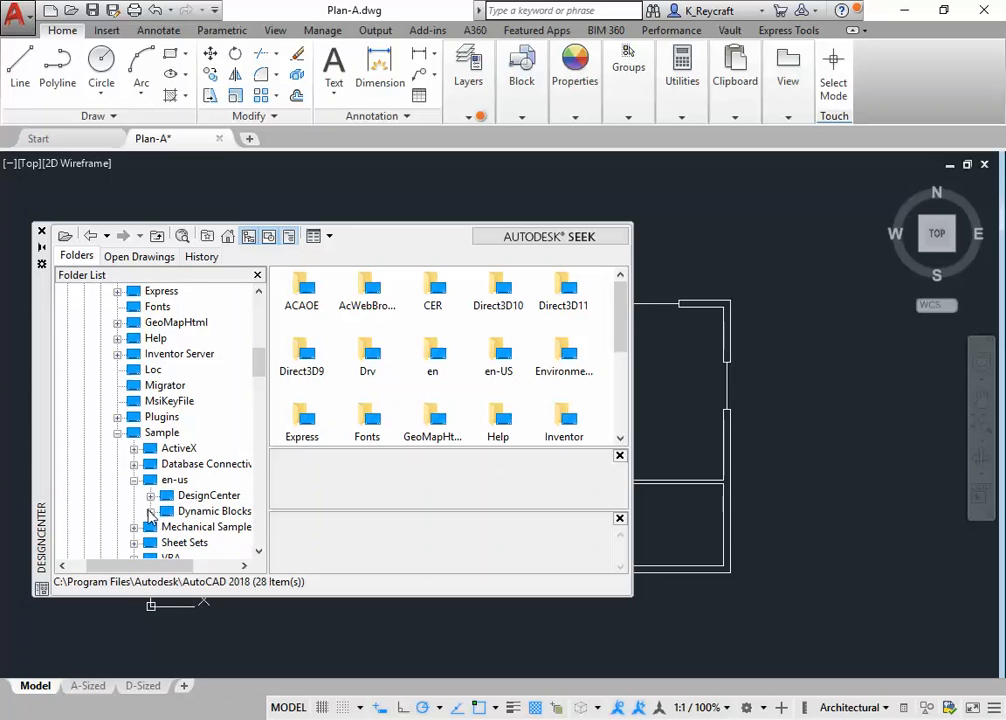
- Expand the Dynamic Blocks and DesignCenter folders under en-us, widening the folder list so the file names are readable
click(150, 511)
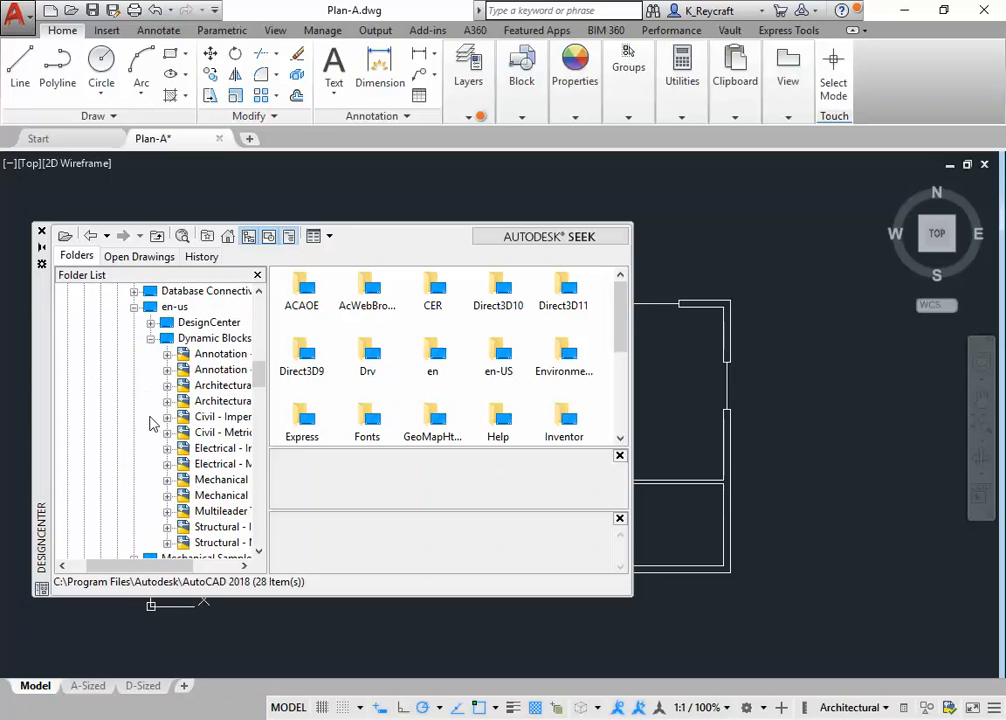
scroll(150, 424, down, 1)
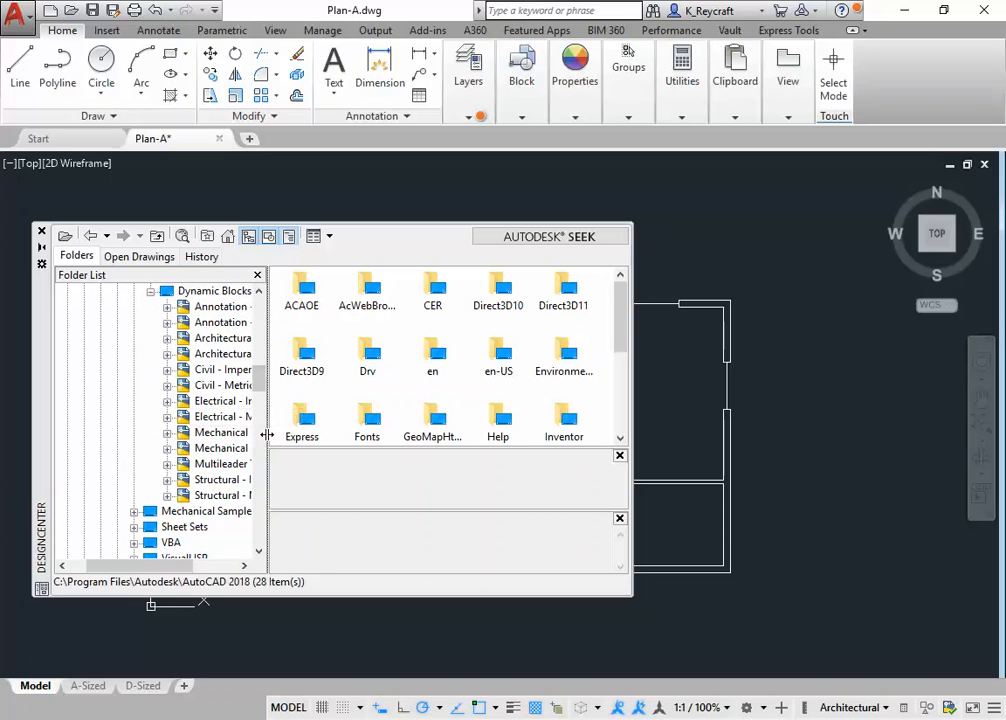
drag(267, 434, 337, 434)
scroll(200, 400, up, 1)
click(151, 328)
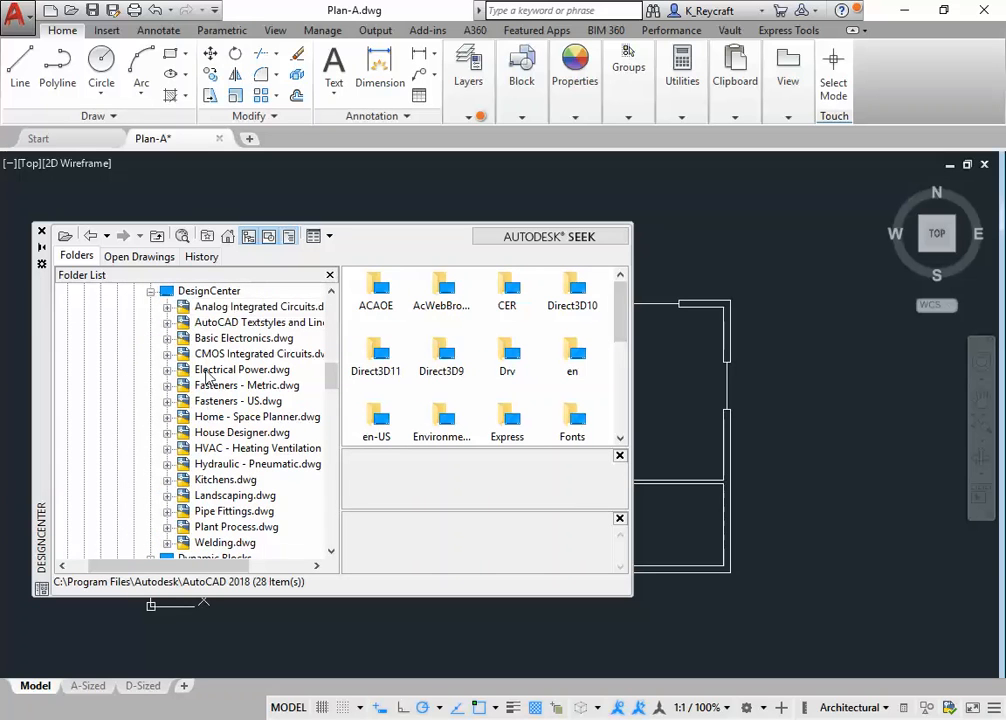
- Expand Landscaping.dwg in the DesignCenter folder and browse its Blocks content
click(212, 496)
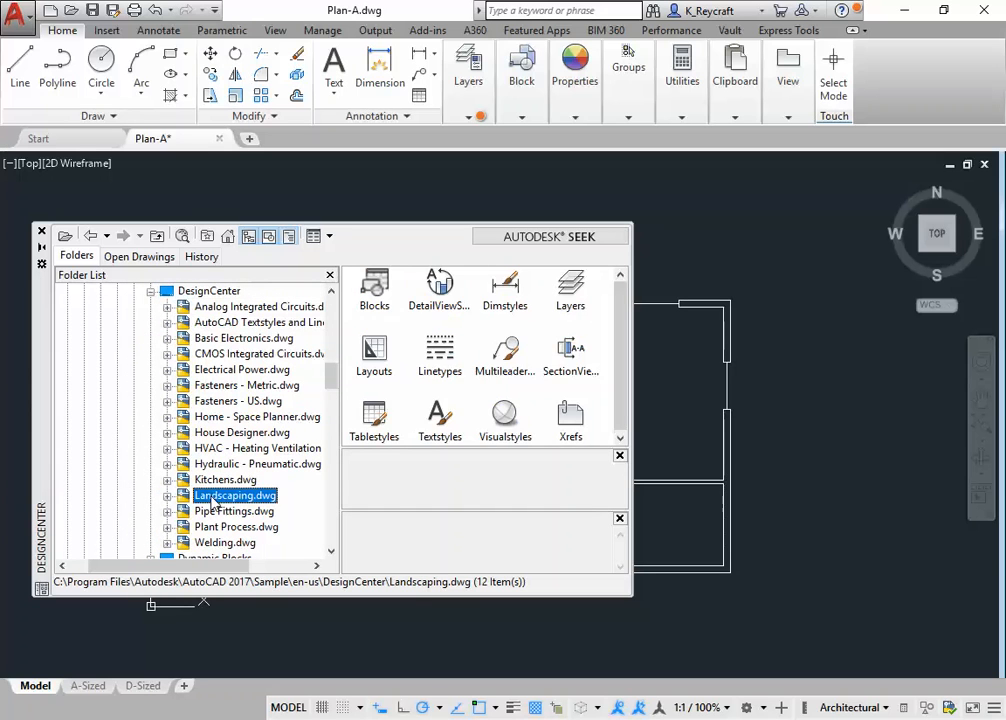
click(167, 497)
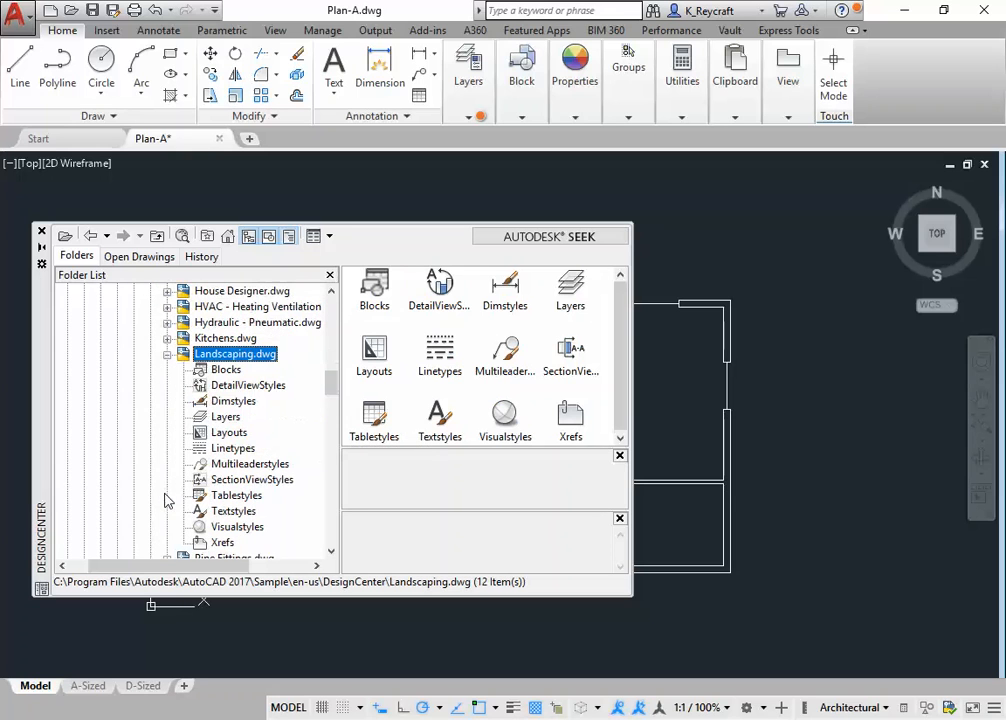
click(224, 371)
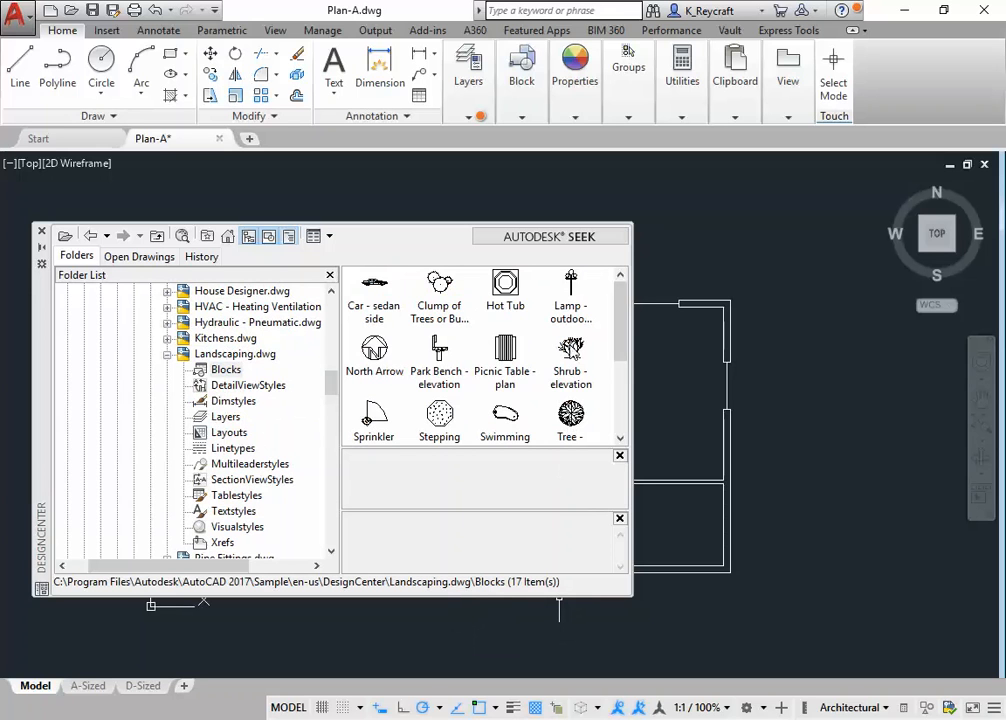
scroll(440, 320, down, 2)
scroll(460, 318, up, 2)
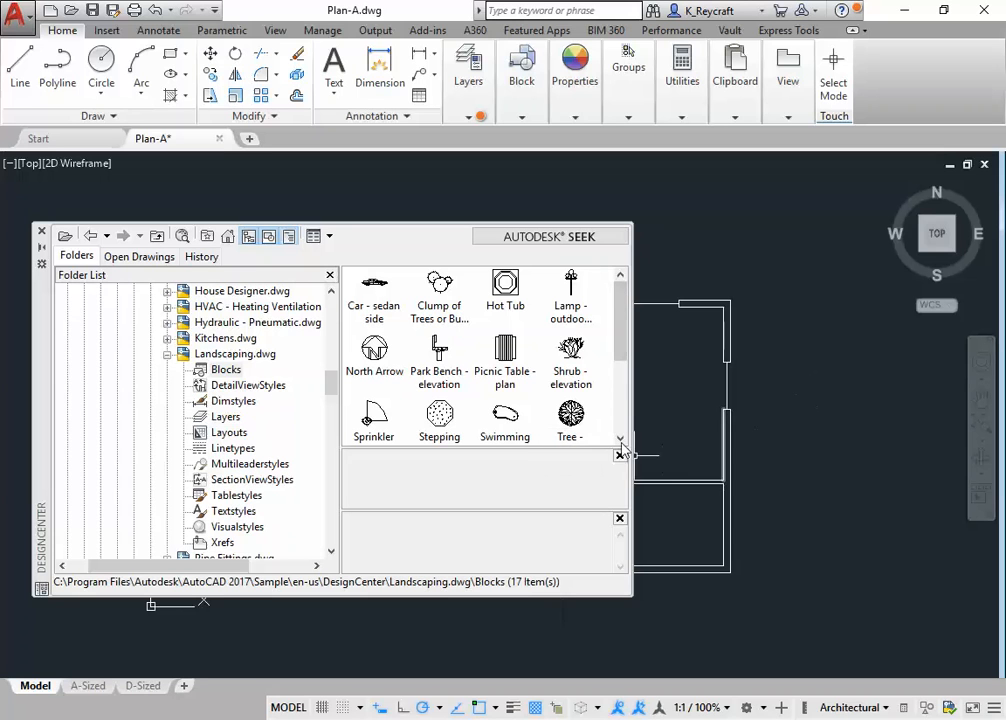
- Insert the deciduous tree block outside the building's east wall and the Stepping Stone block south of it
mouse_move(570, 416)
mouse_down()
mouse_move(725, 404)
mouse_move(831, 352)
mouse_move(822, 388)
mouse_up()
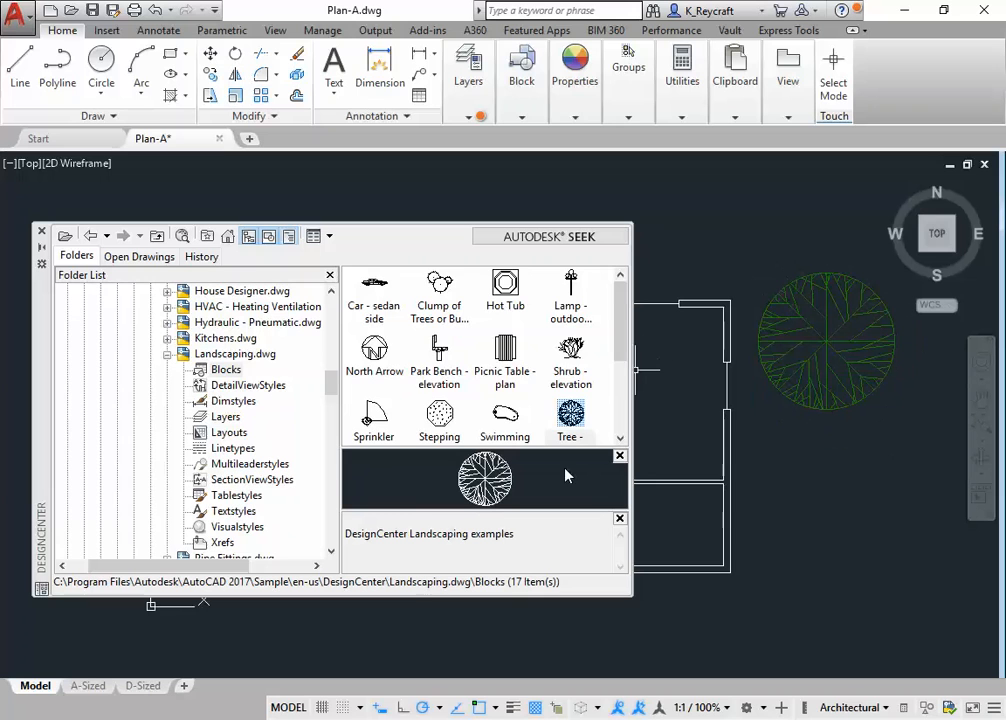
scroll(437, 327, down, 1)
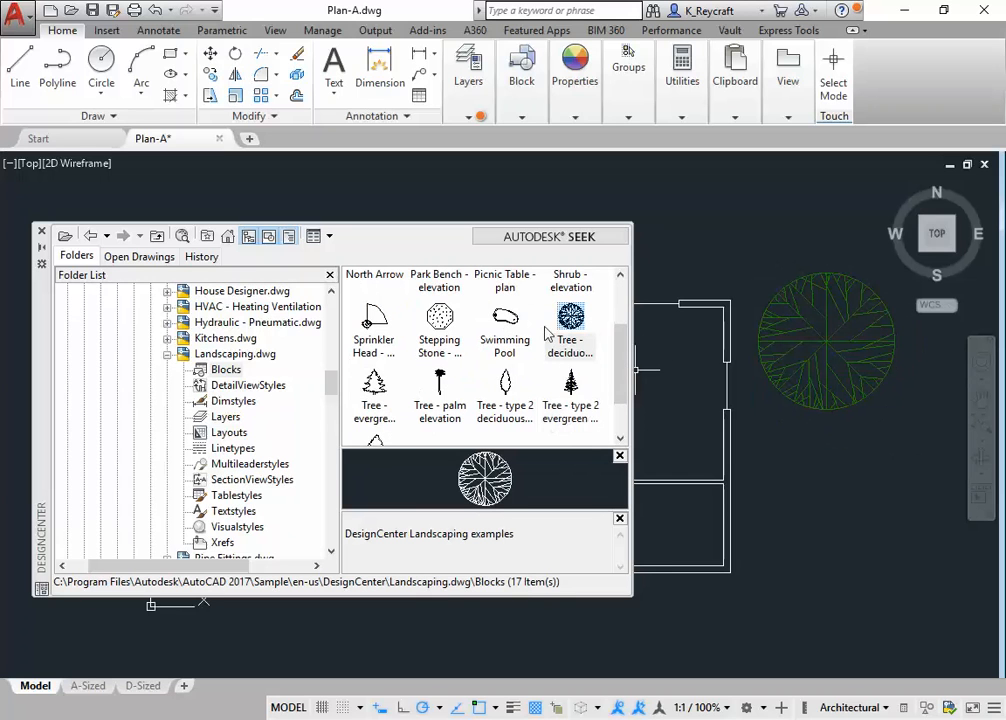
drag(440, 318, 786, 519)
- Insert the Clump of Trees or Bushes block southeast of the building and the Picnic Table - plan block above its northeast corner
scroll(463, 367, up, 1)
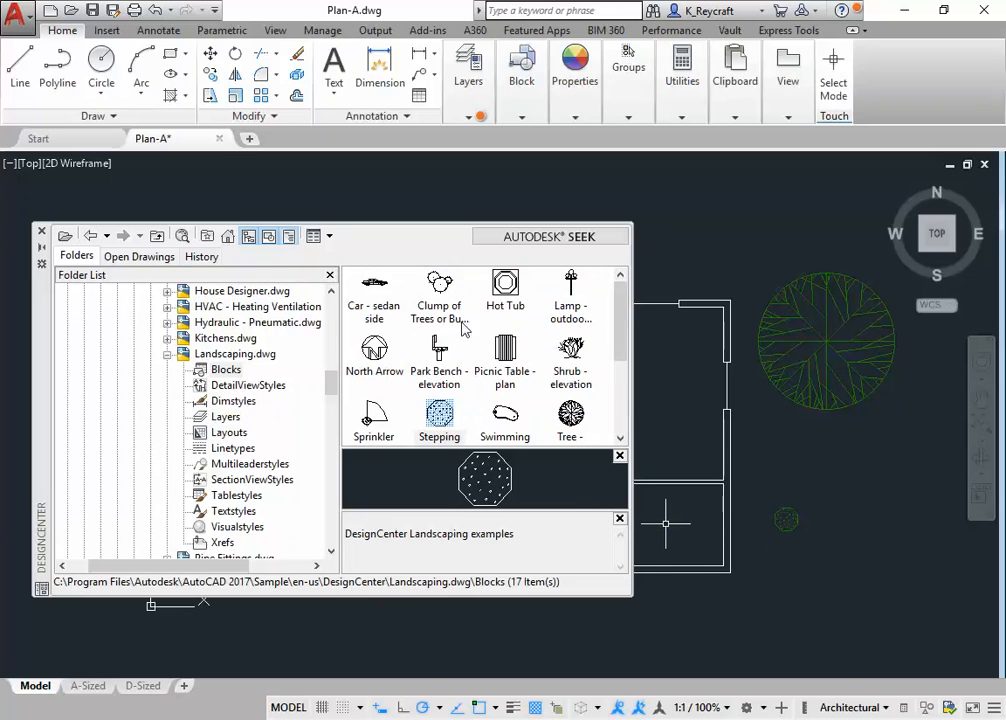
mouse_move(442, 286)
mouse_down()
mouse_move(817, 521)
mouse_move(915, 575)
mouse_move(911, 568)
mouse_up()
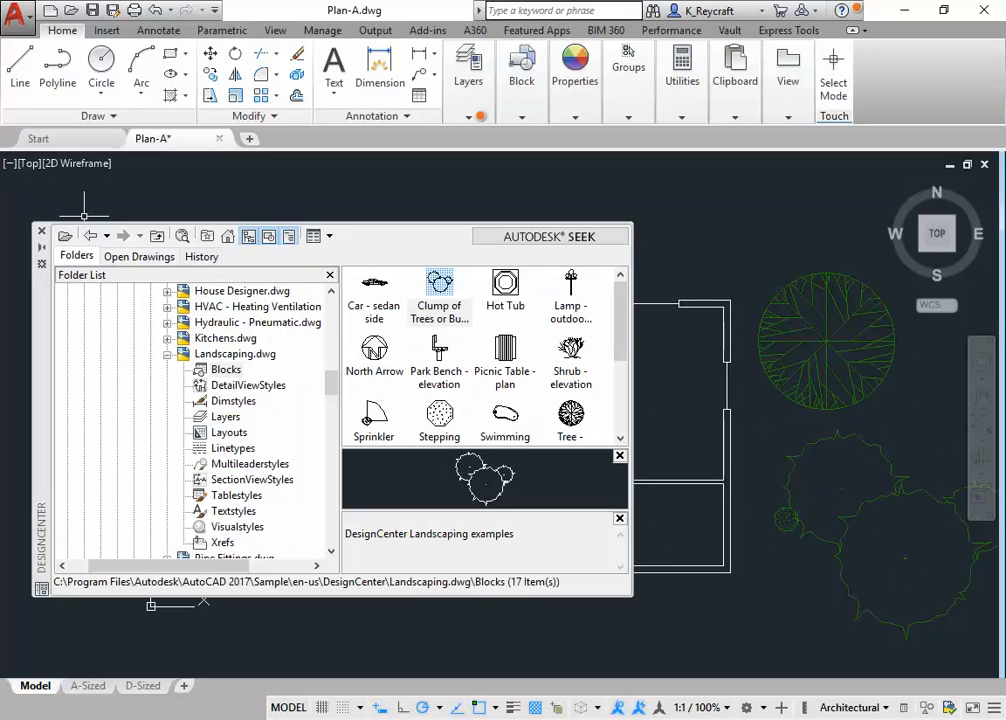
mouse_move(505, 348)
mouse_down()
mouse_move(655, 303)
mouse_move(737, 215)
mouse_up()
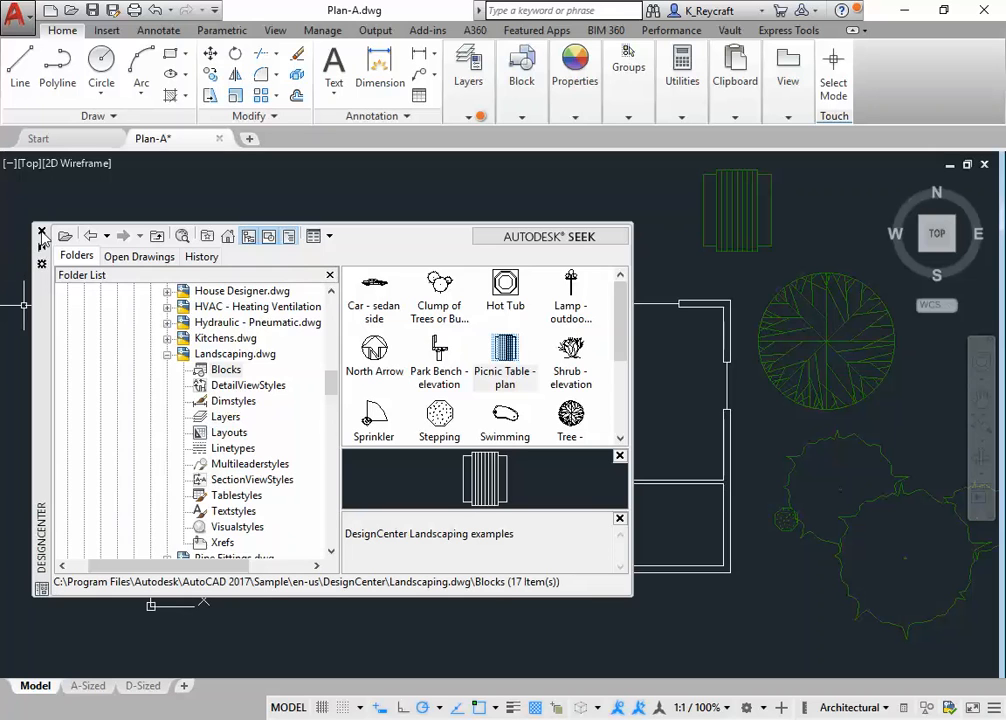
- Close DesignCenter and move the picnic table block to the open area beyond the building's northwest corner
click(41, 233)
scroll(473, 453, down, 2)
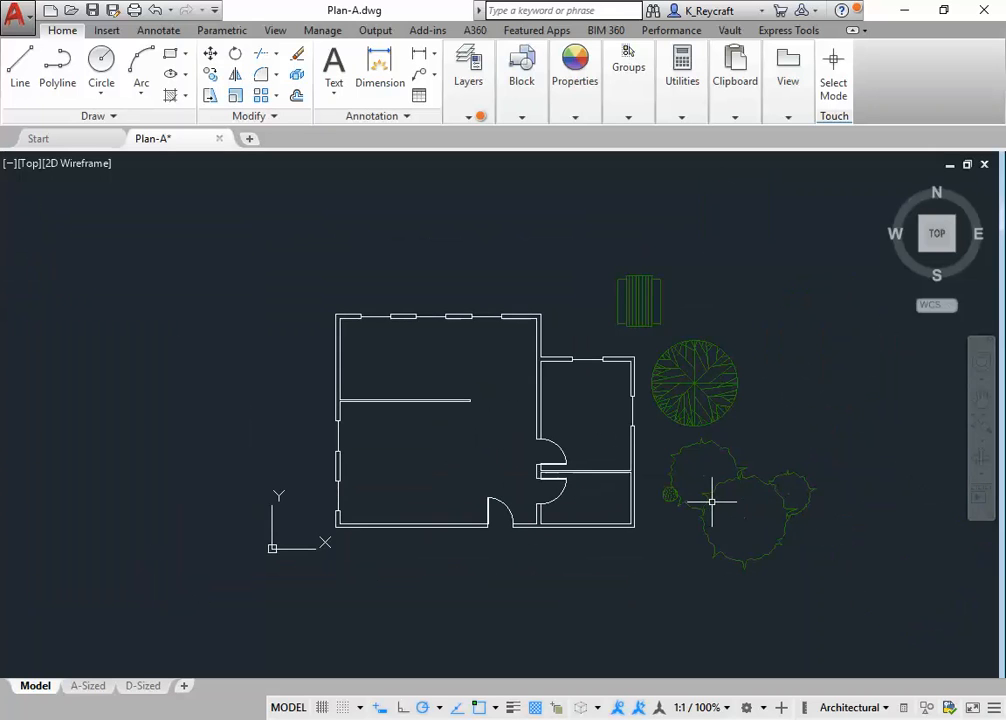
click(650, 290)
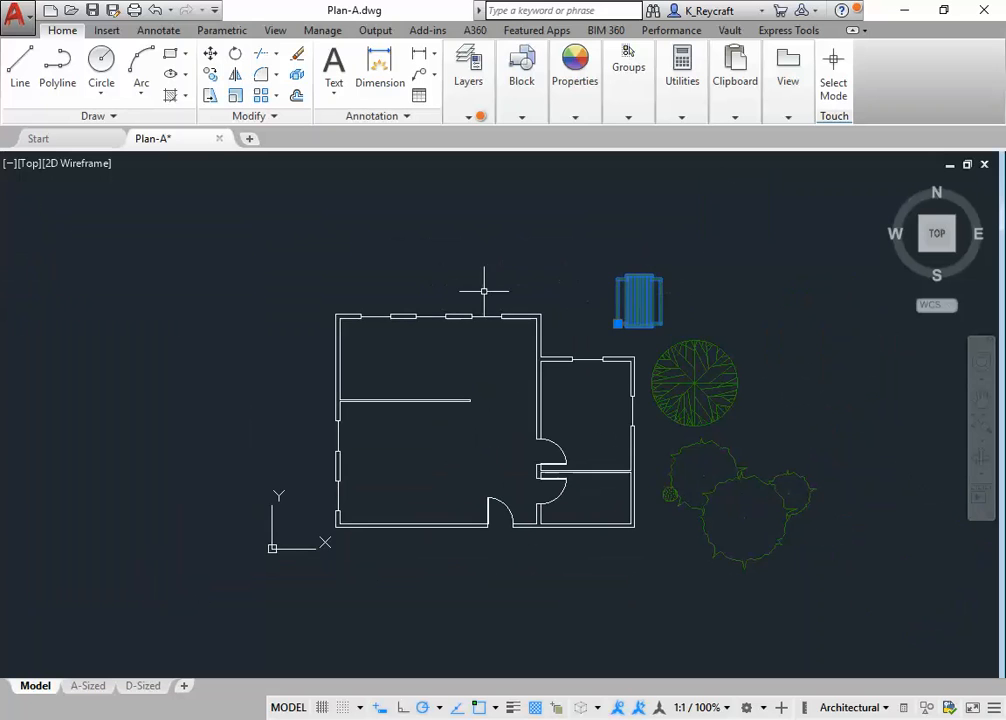
click(617, 323)
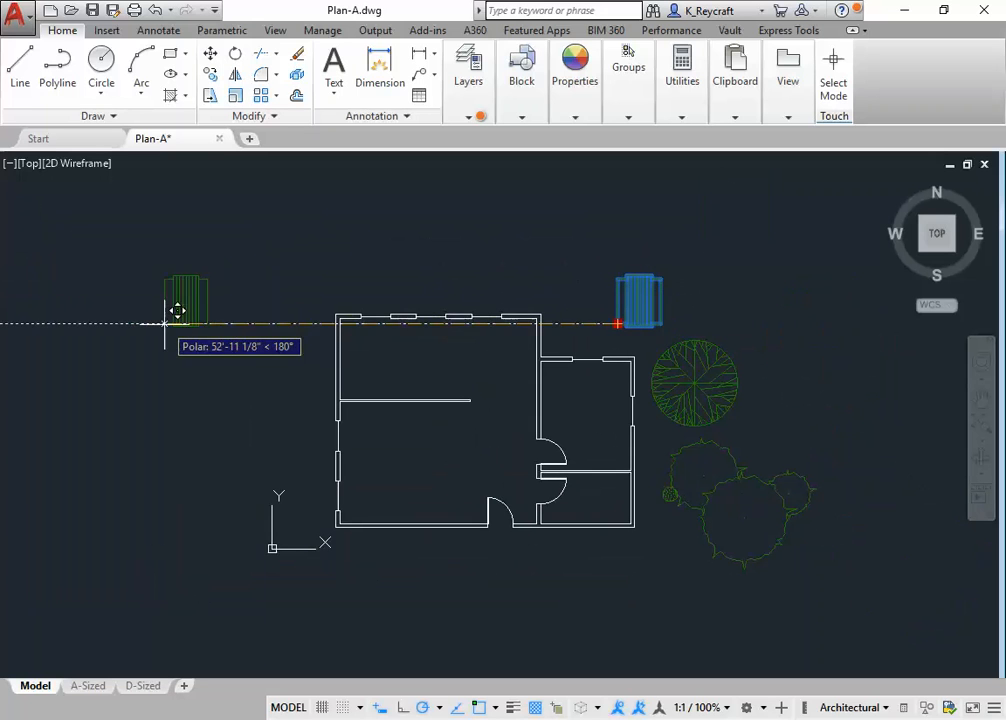
click(111, 333)
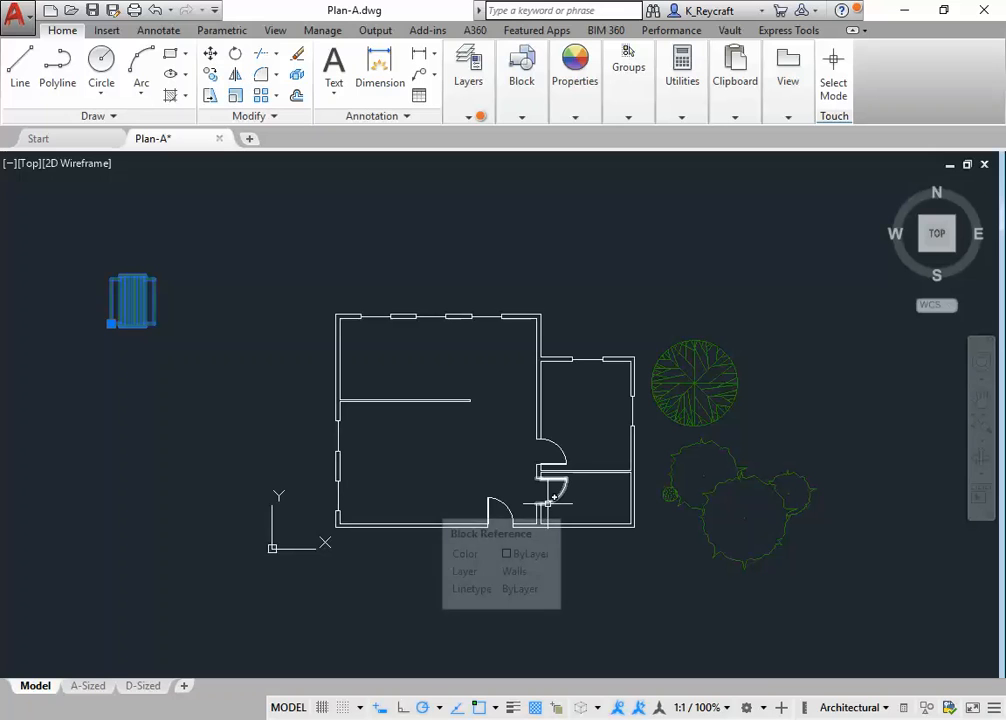
- Move the stepping stone block from southeast of the building to just beside the picnic table's lower right corner
click(665, 499)
click(668, 494)
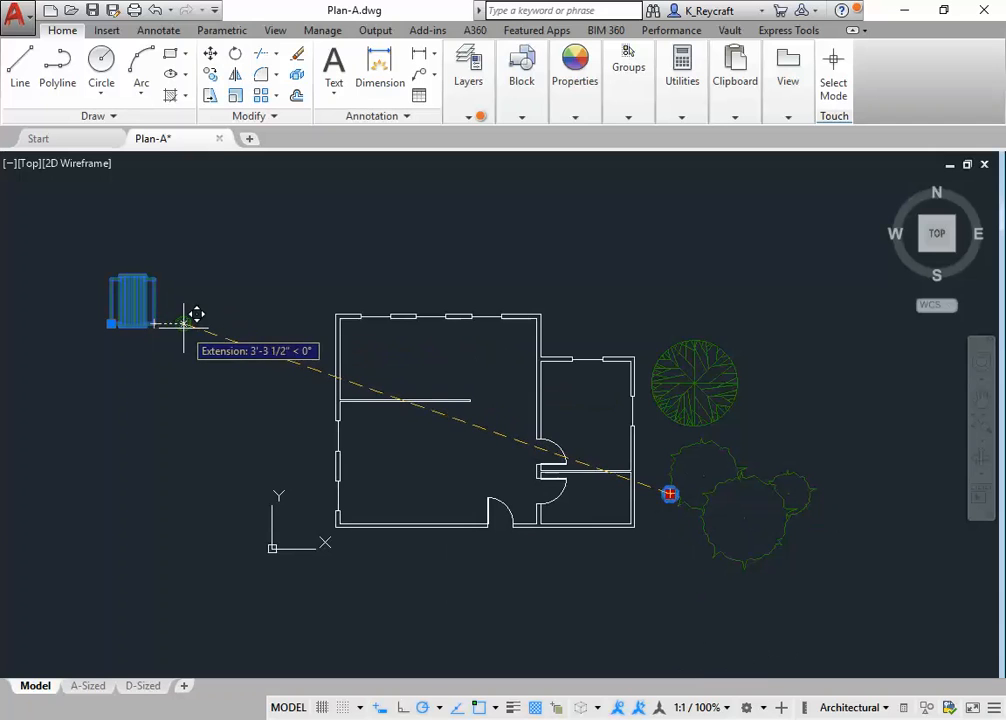
scroll(177, 316, up, 4)
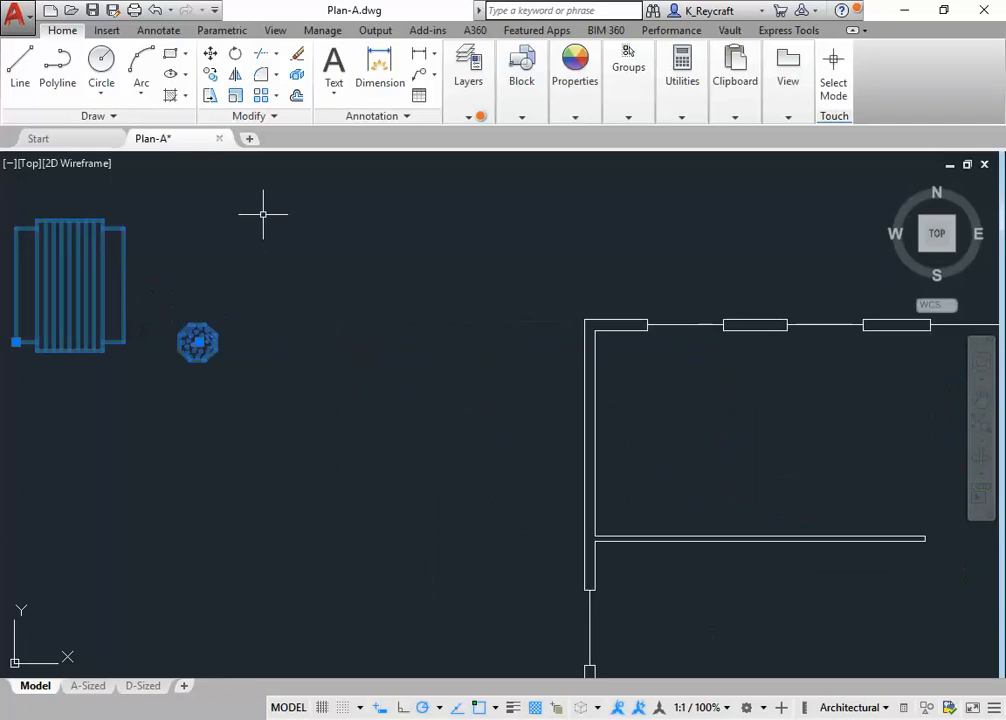
key(Escape)
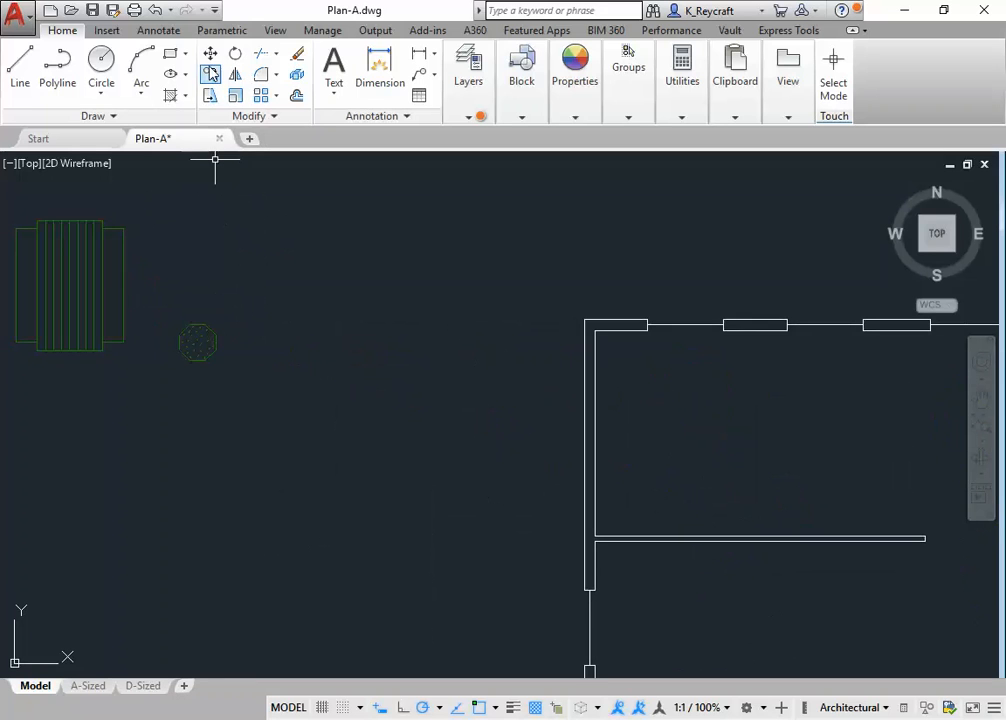
- Copy the stepping stone repeatedly into a winding path from the picnic table along the building's west side to below its southwest corner
click(207, 352)
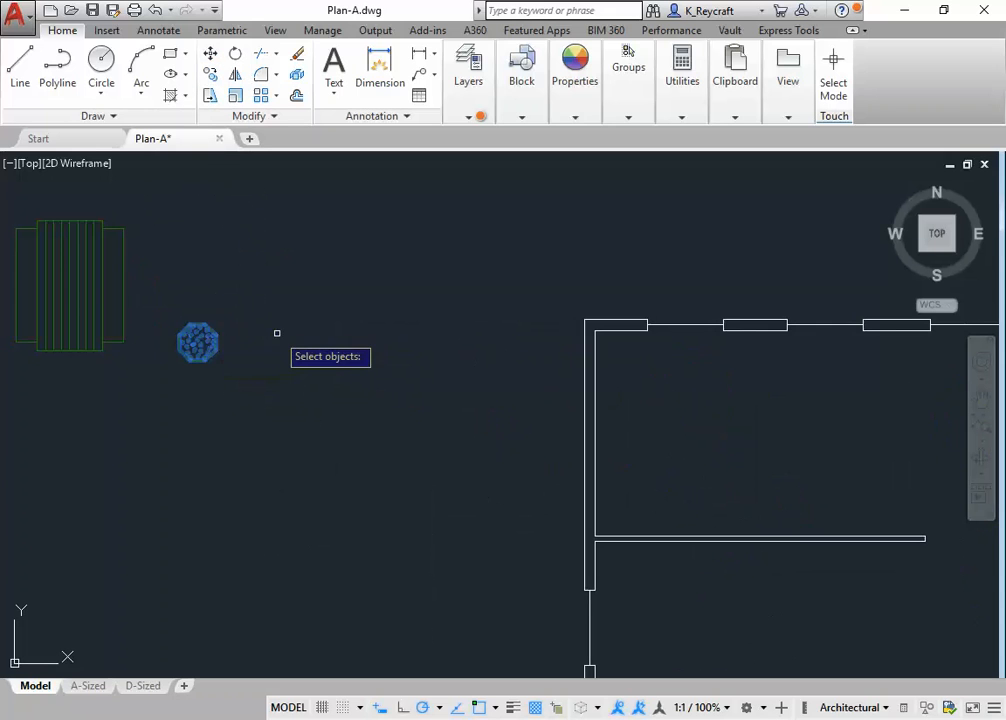
key(Return)
click(197, 340)
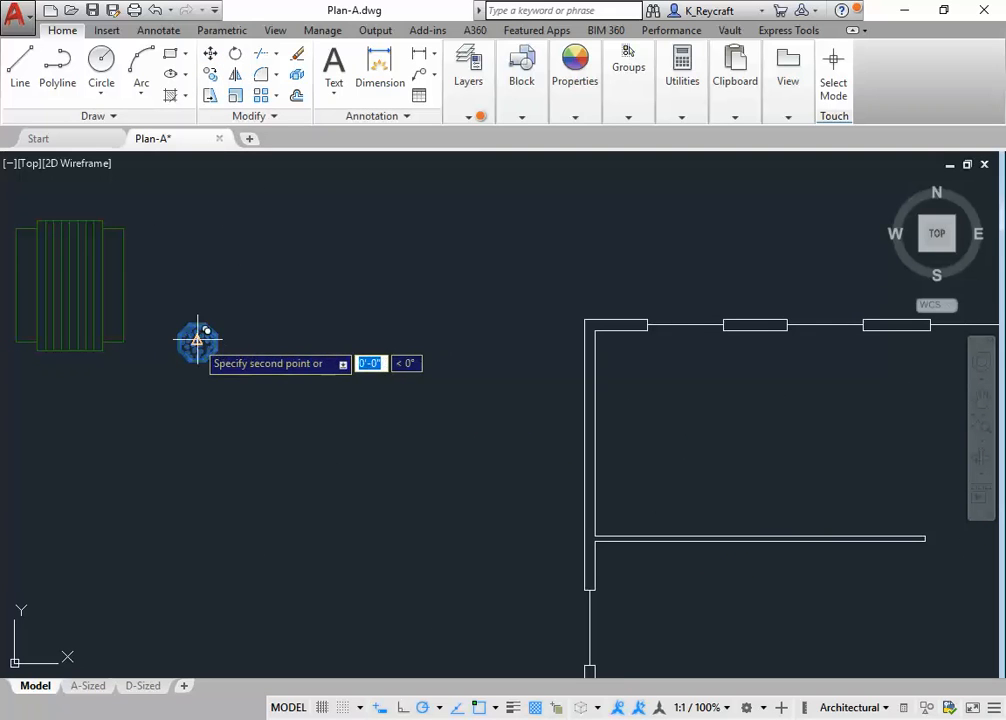
click(260, 379)
click(320, 439)
click(355, 497)
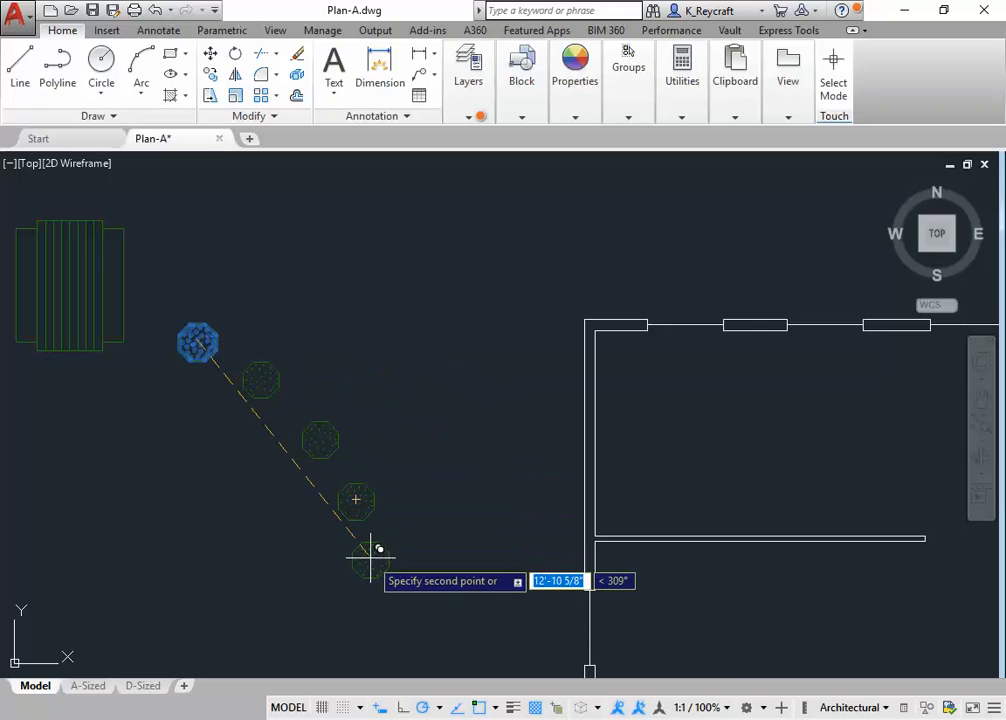
click(381, 571)
scroll(346, 432, down, 2)
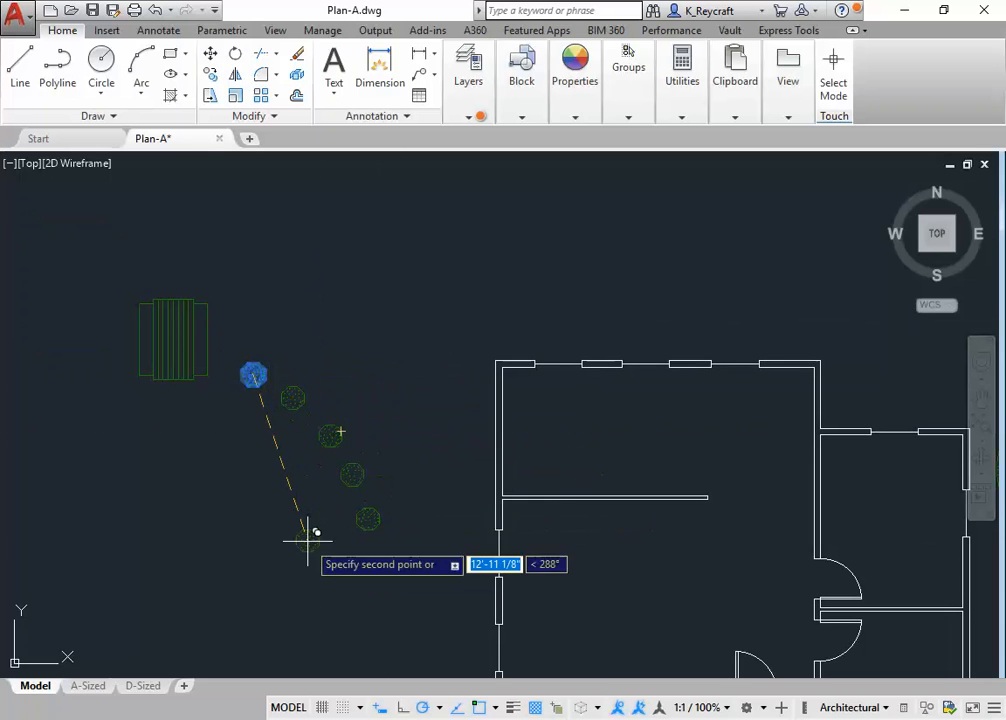
click(339, 555)
scroll(376, 352, down, 2)
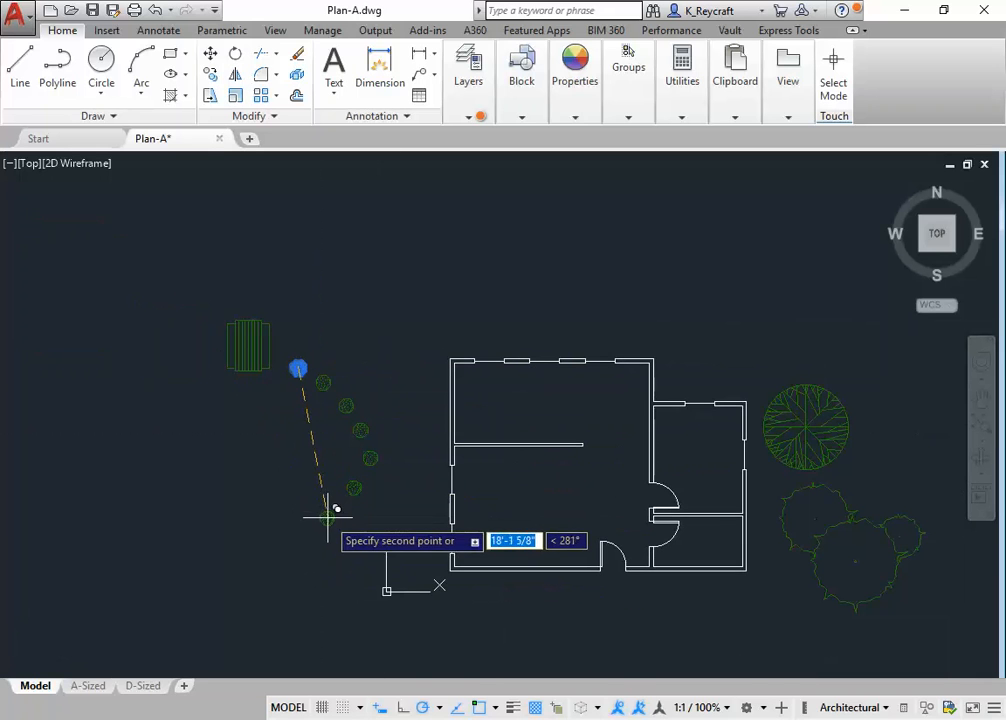
click(328, 519)
click(320, 578)
click(361, 621)
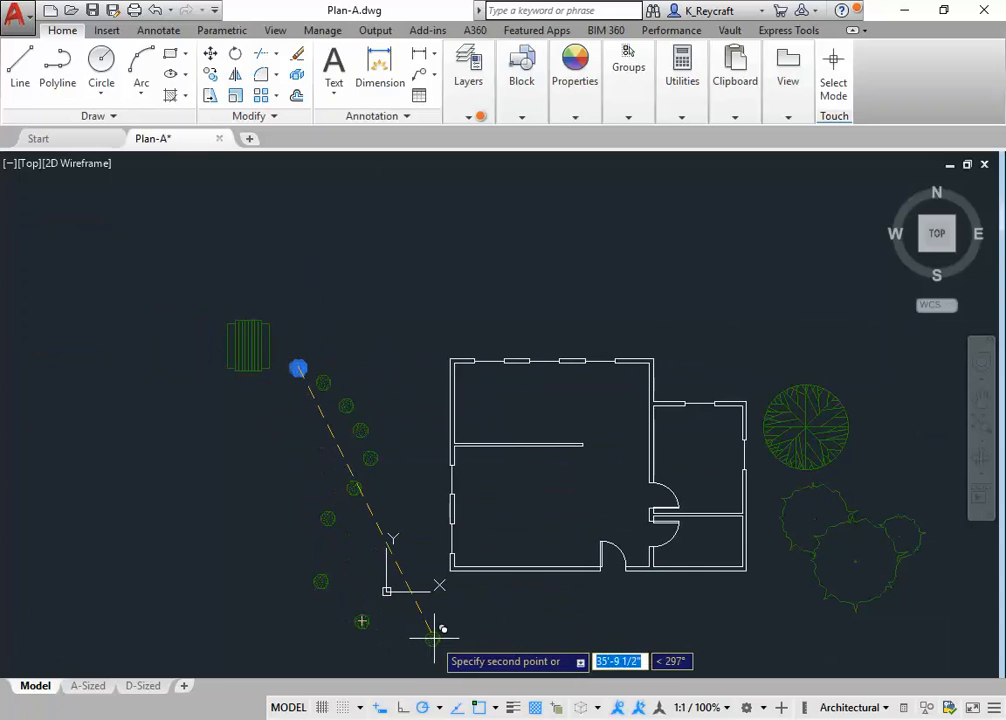
click(398, 626)
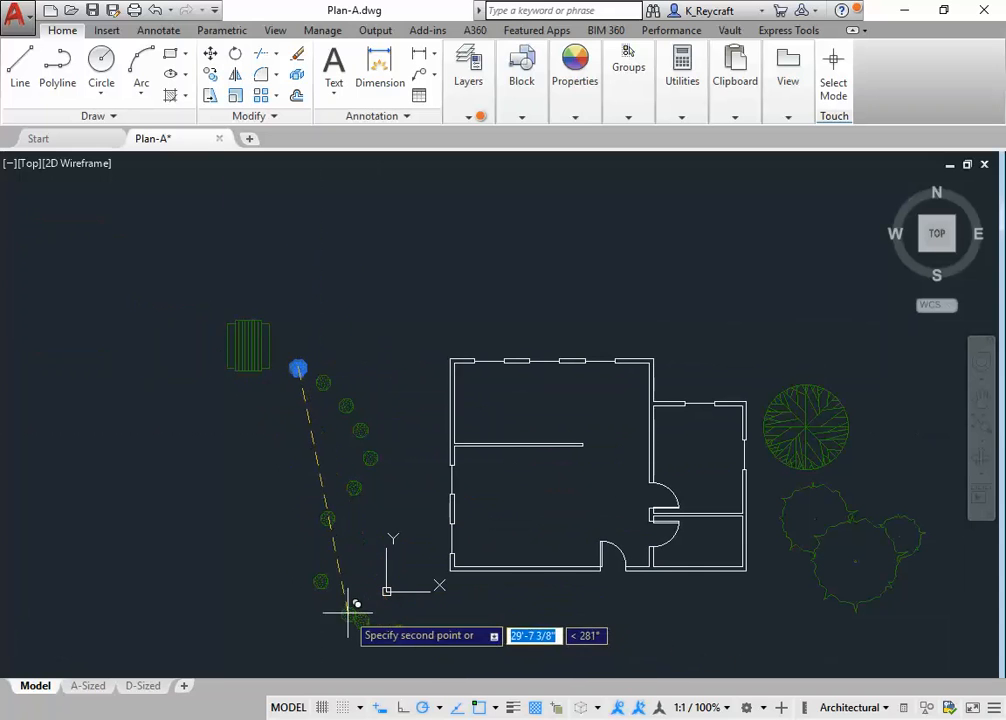
- Fill in and extend the stepping stone copies along the building's south side, curving up to the exterior door in the south wall
scroll(338, 598, up, 4)
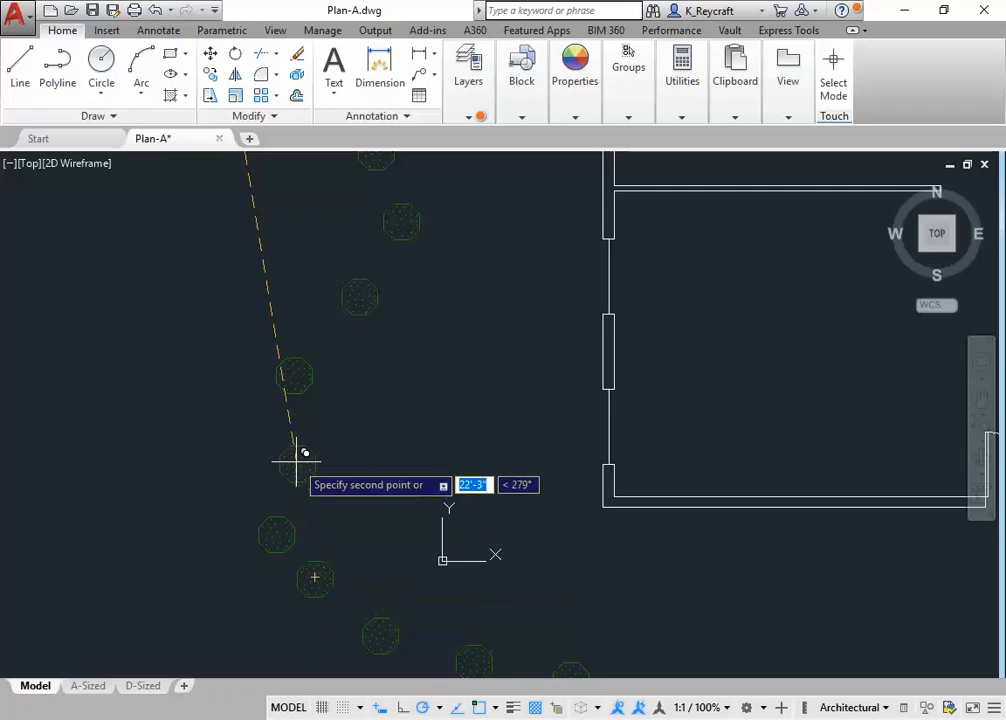
scroll(281, 458, down, 5)
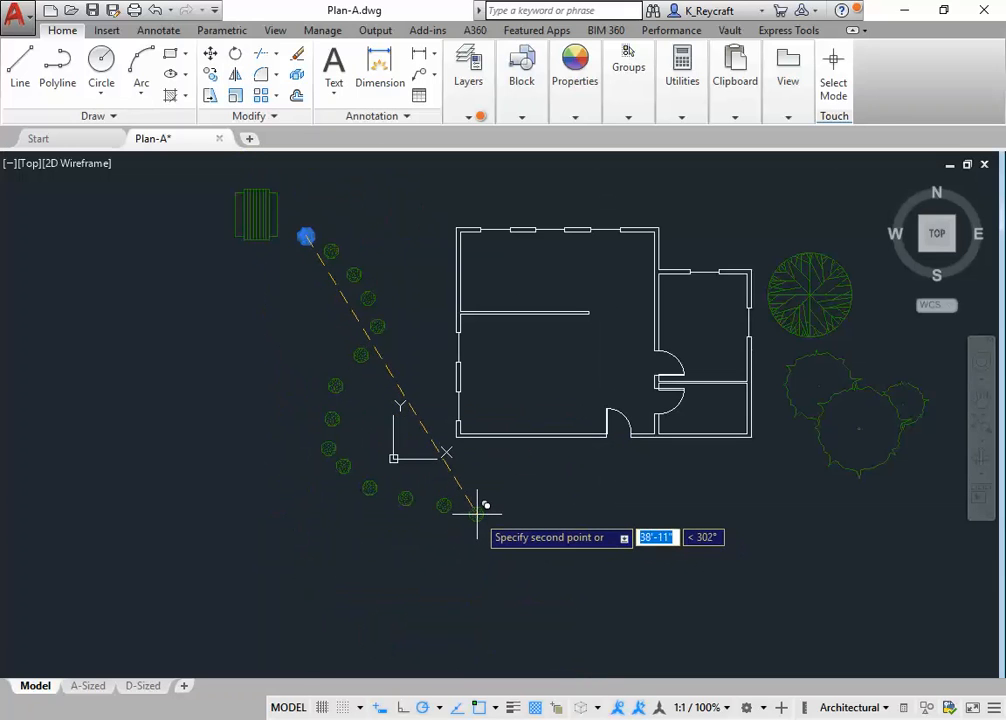
click(477, 514)
click(500, 507)
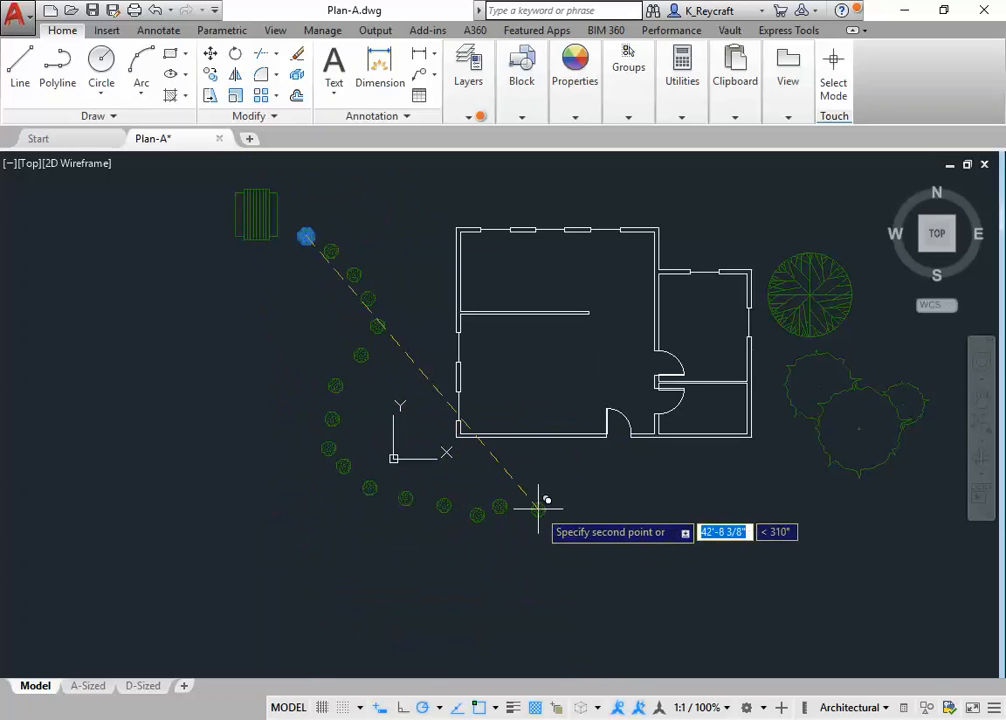
click(538, 510)
click(565, 509)
click(586, 503)
click(608, 508)
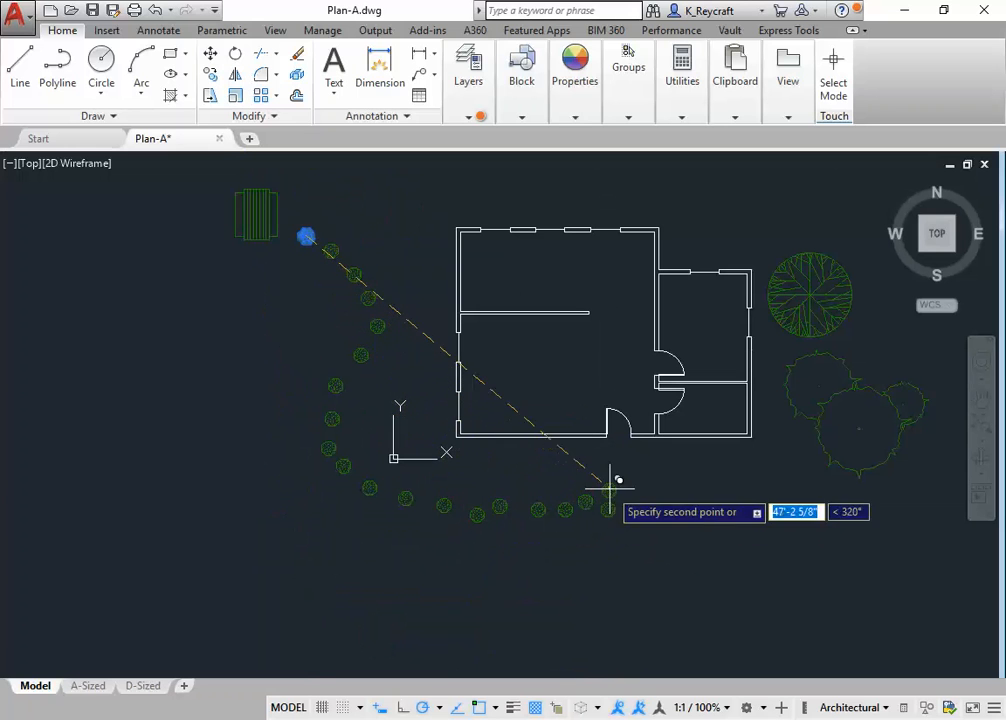
click(609, 478)
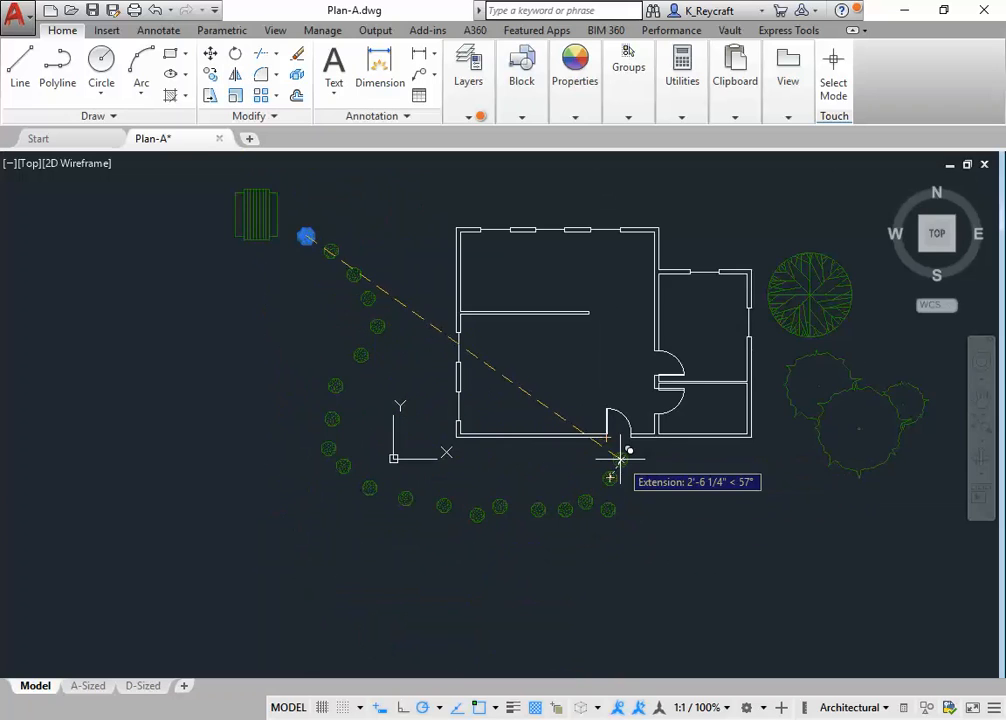
scroll(613, 462, up, 2)
click(617, 454)
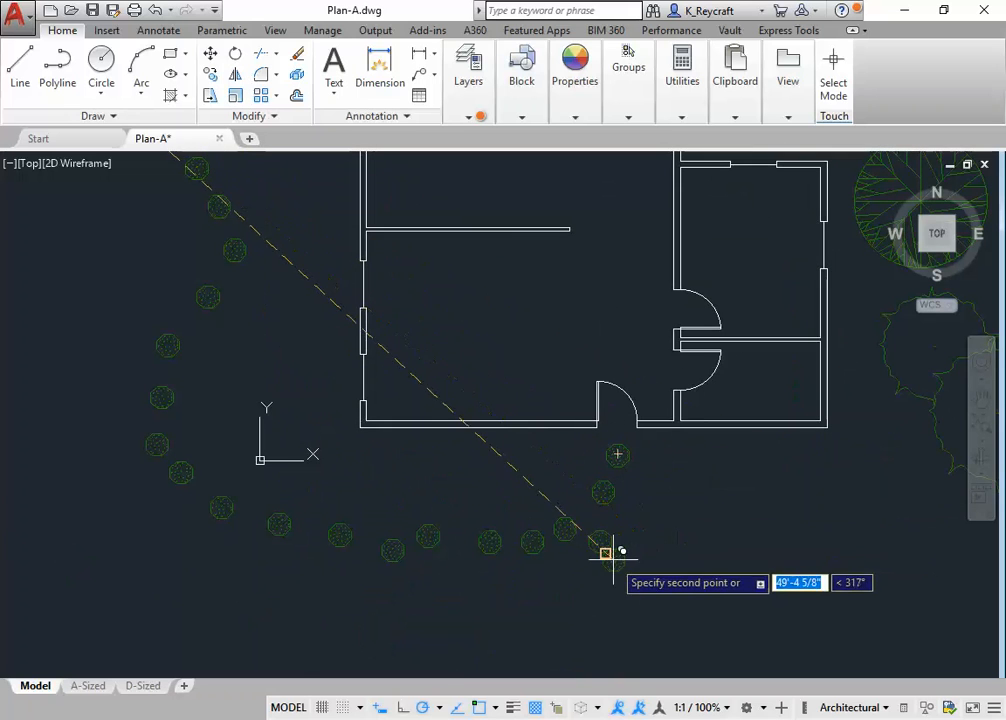
key(Return)
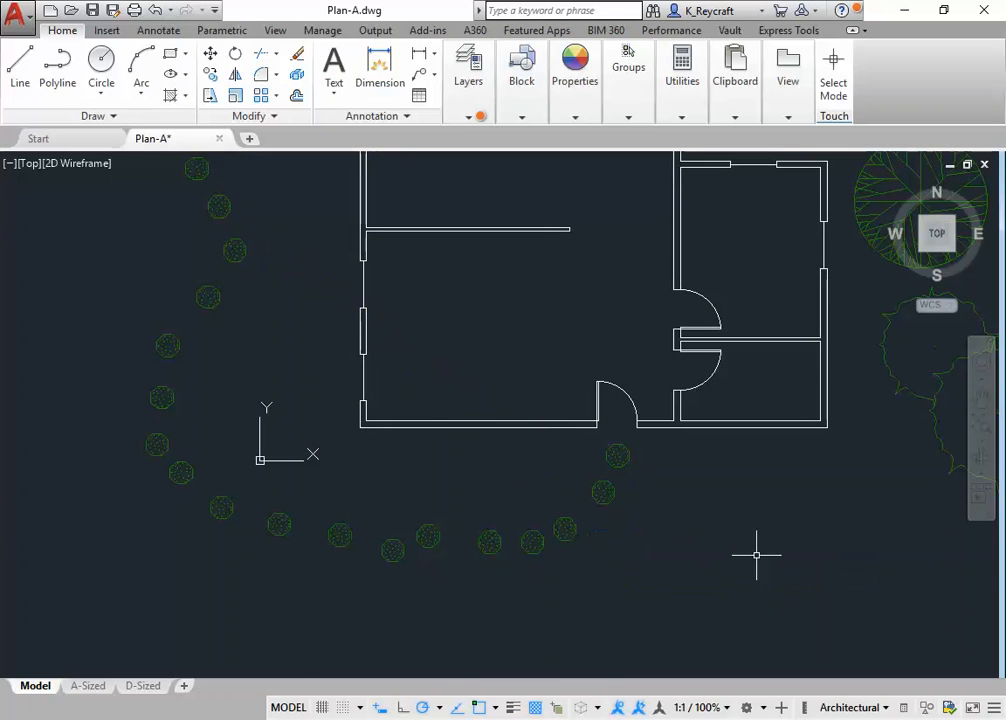
- Shift the unevenly placed stepping stone south of the building slightly east and down to even out the path
click(428, 537)
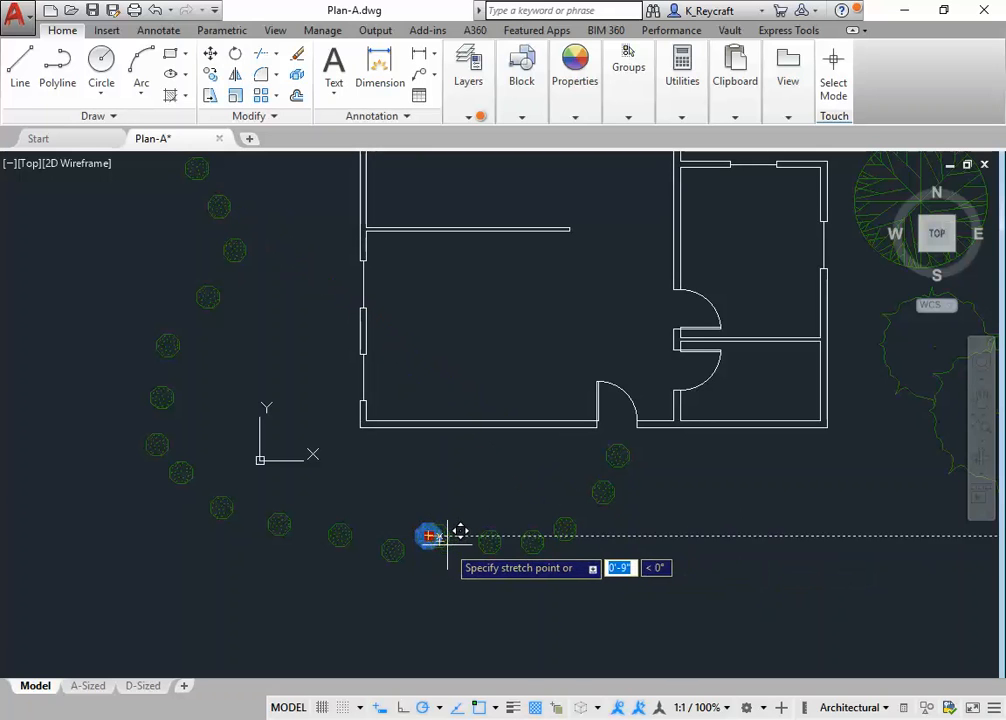
click(445, 542)
scroll(514, 507, down, 2)
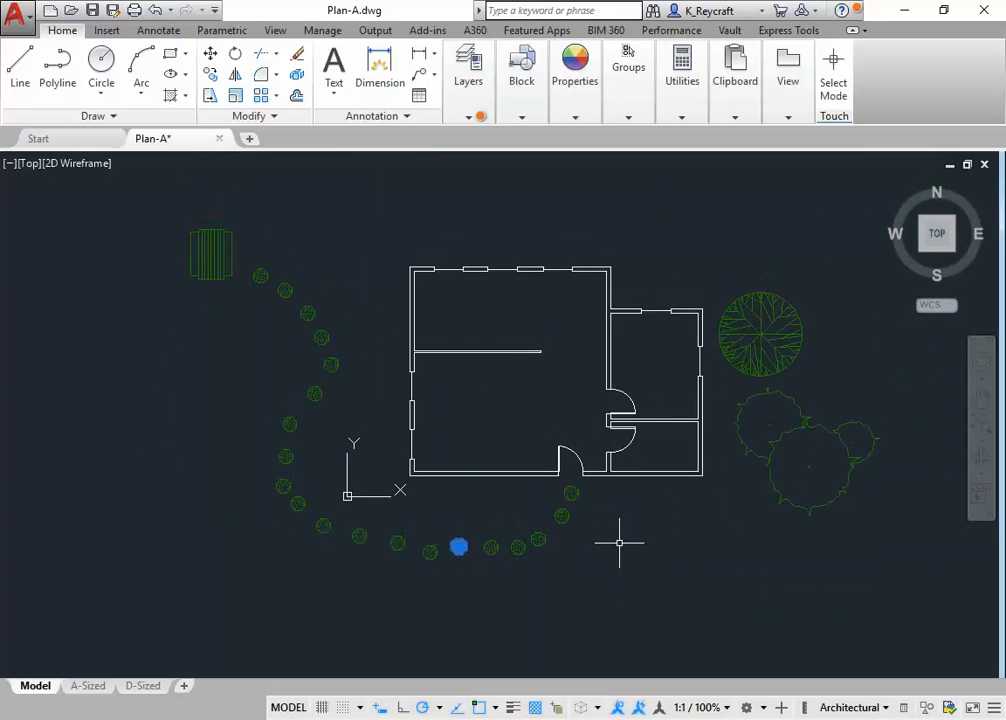
- Move the clump of trees to the area northeast of the picnic table and rotate it a quarter turn clockwise about its largest tree's center
click(783, 442)
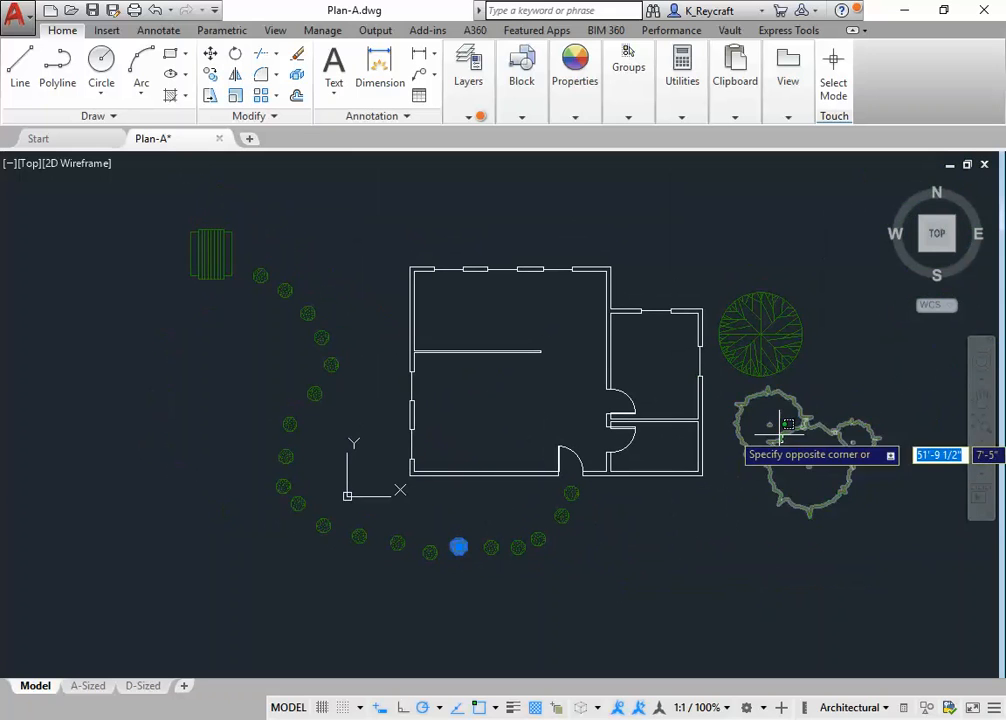
click(773, 431)
click(810, 466)
scroll(810, 466, down, 2)
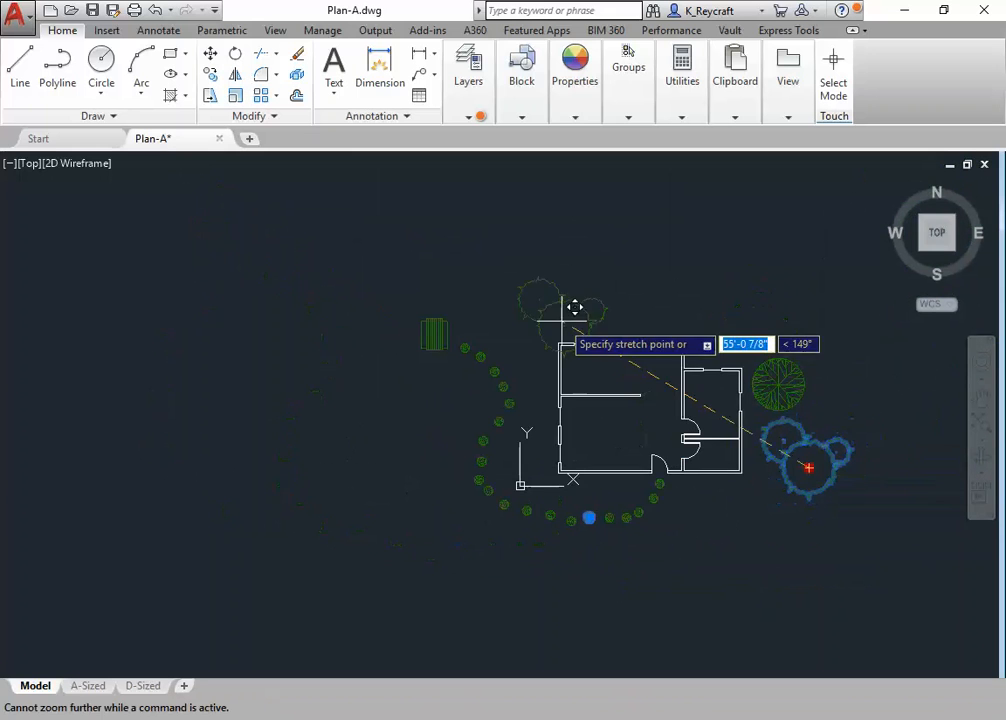
click(483, 286)
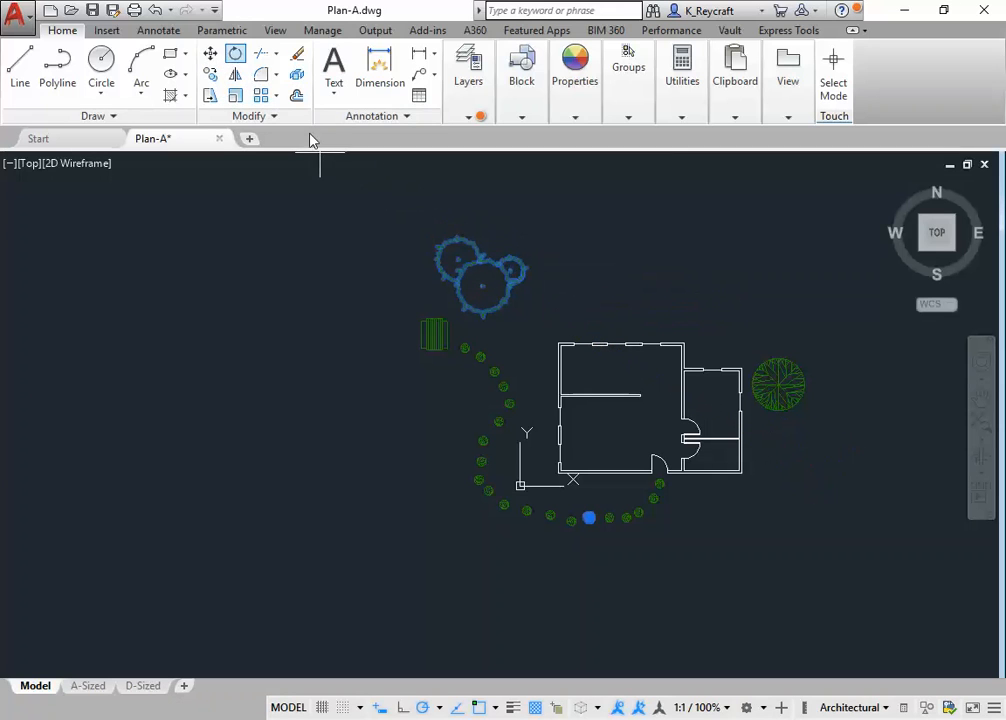
click(483, 286)
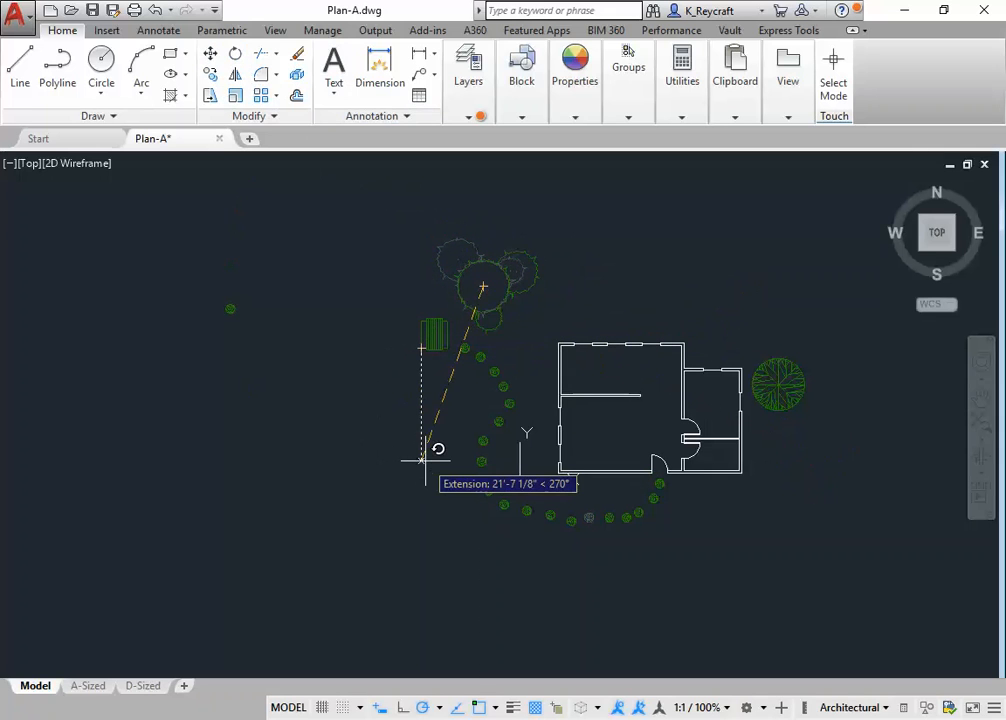
click(485, 571)
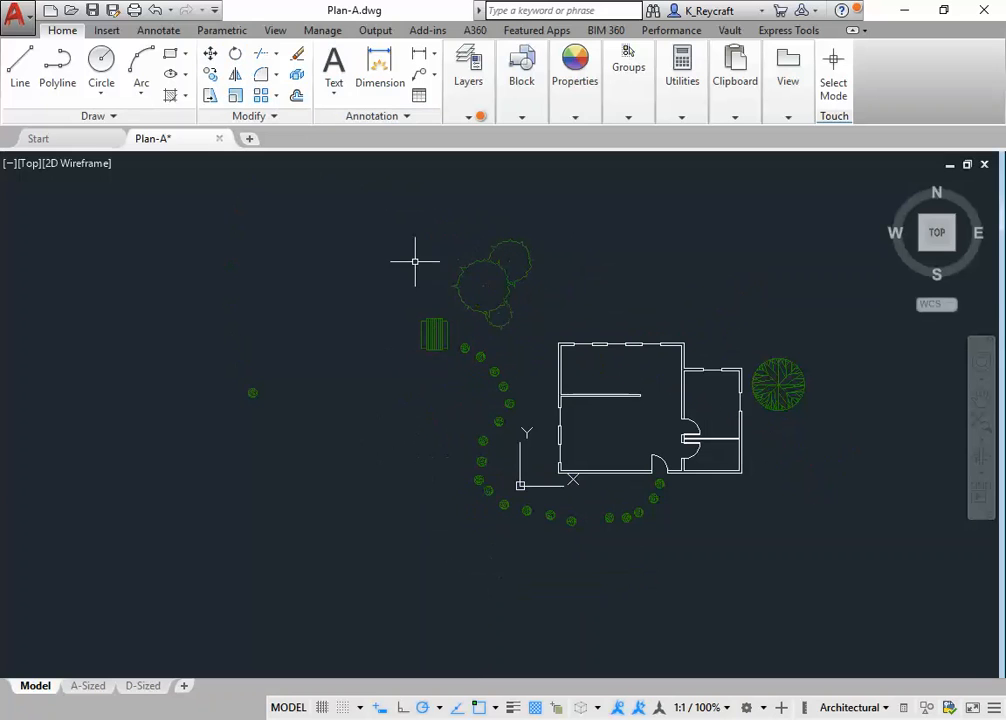
- Copy the clump of trees horizontally to the open area beyond the building's northeast corner
click(212, 80)
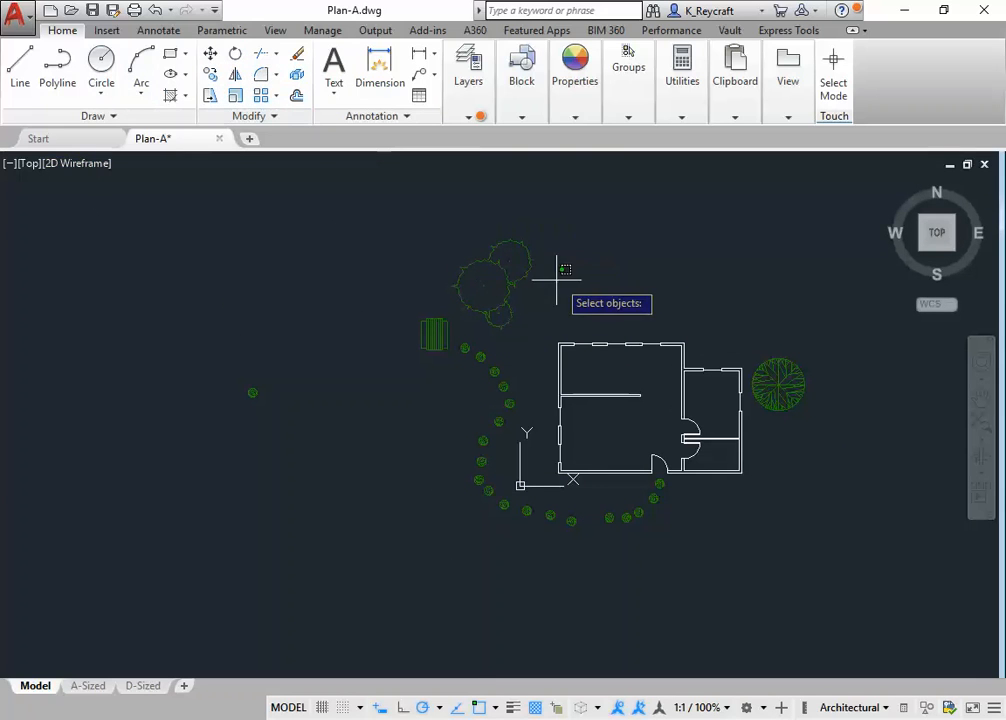
click(498, 281)
key(Return)
click(509, 290)
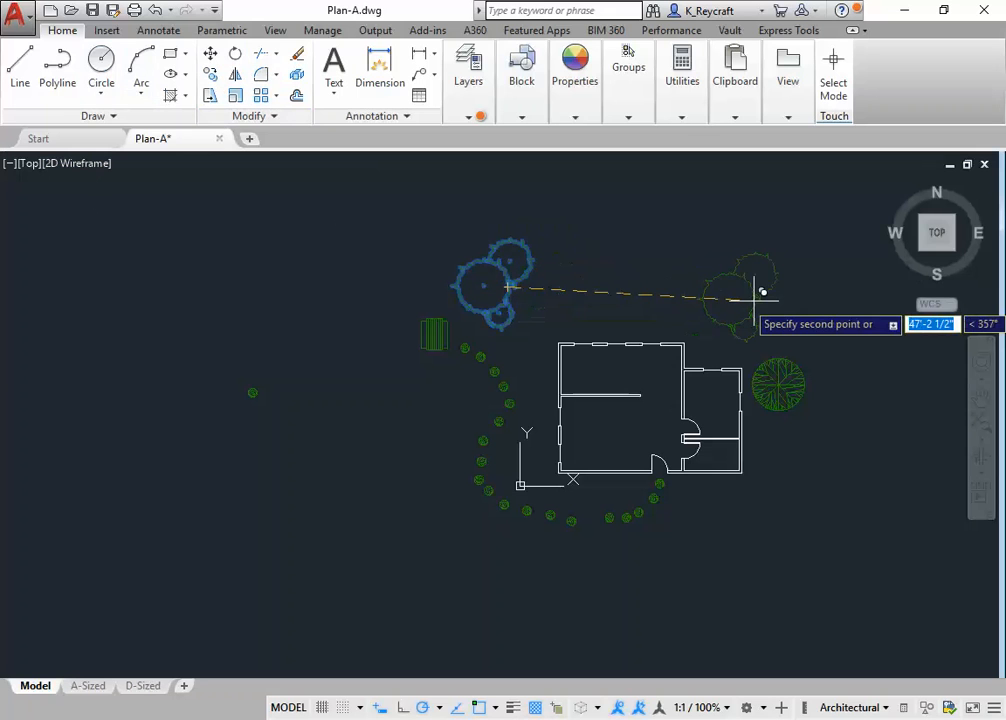
click(772, 295)
key(Return)
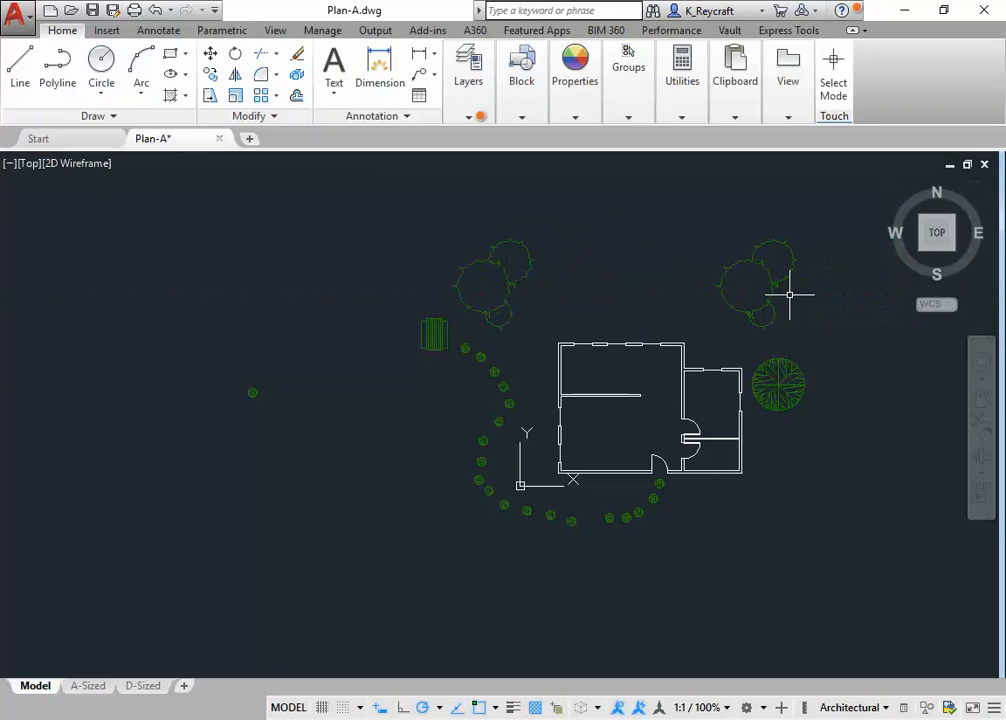
- Rotate the northeast clump of trees a quarter turn counterclockwise about its largest tree's center
click(234, 55)
click(748, 279)
key(Return)
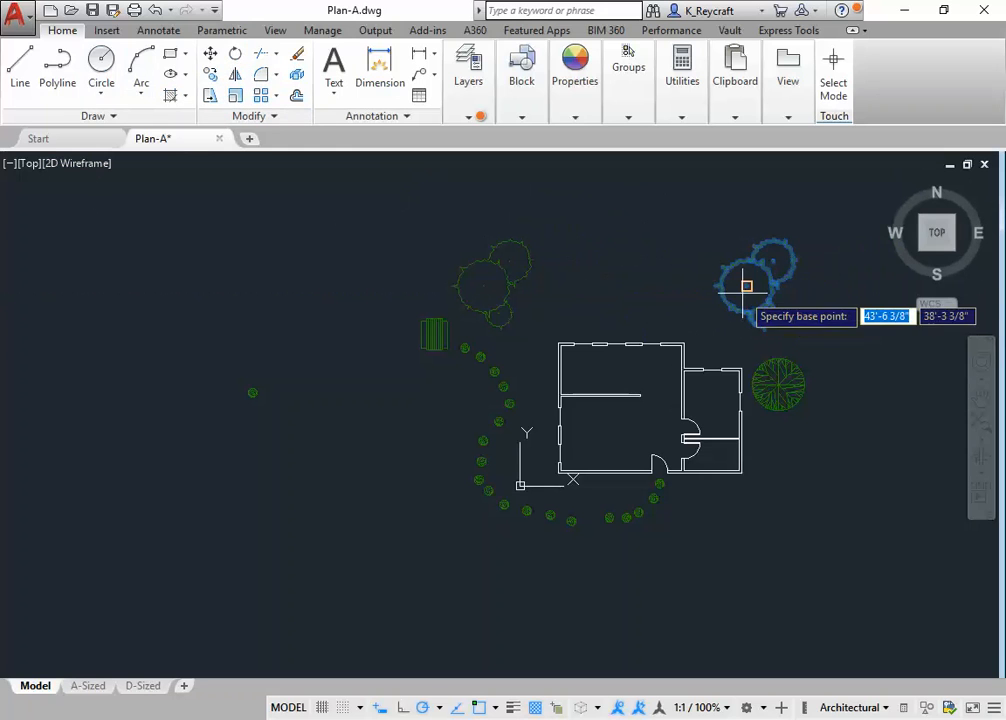
click(746, 286)
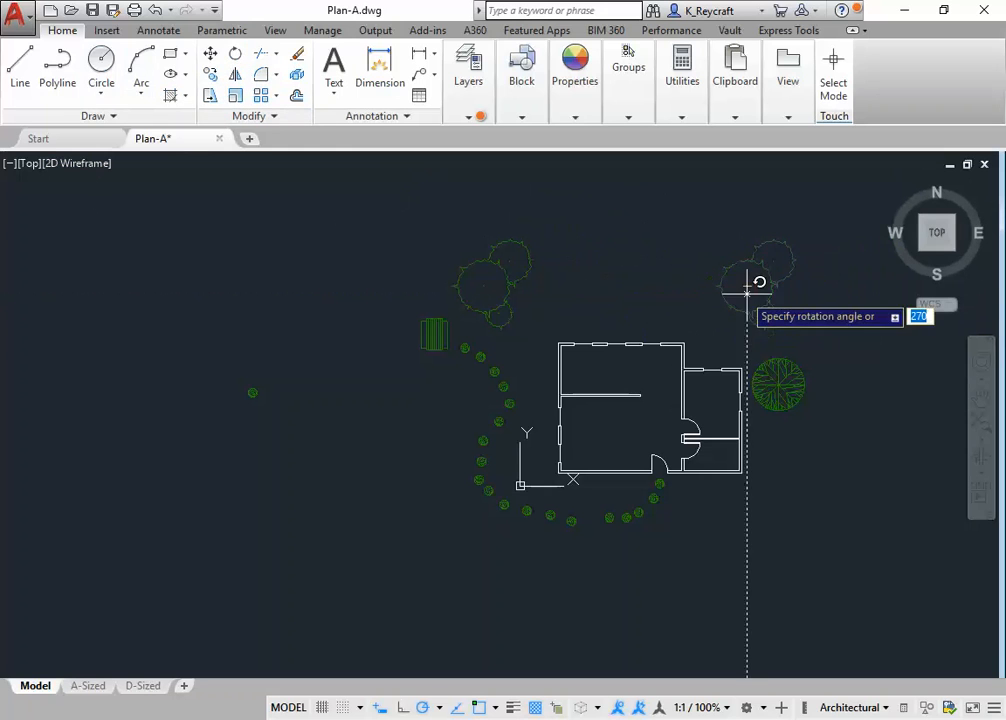
click(746, 187)
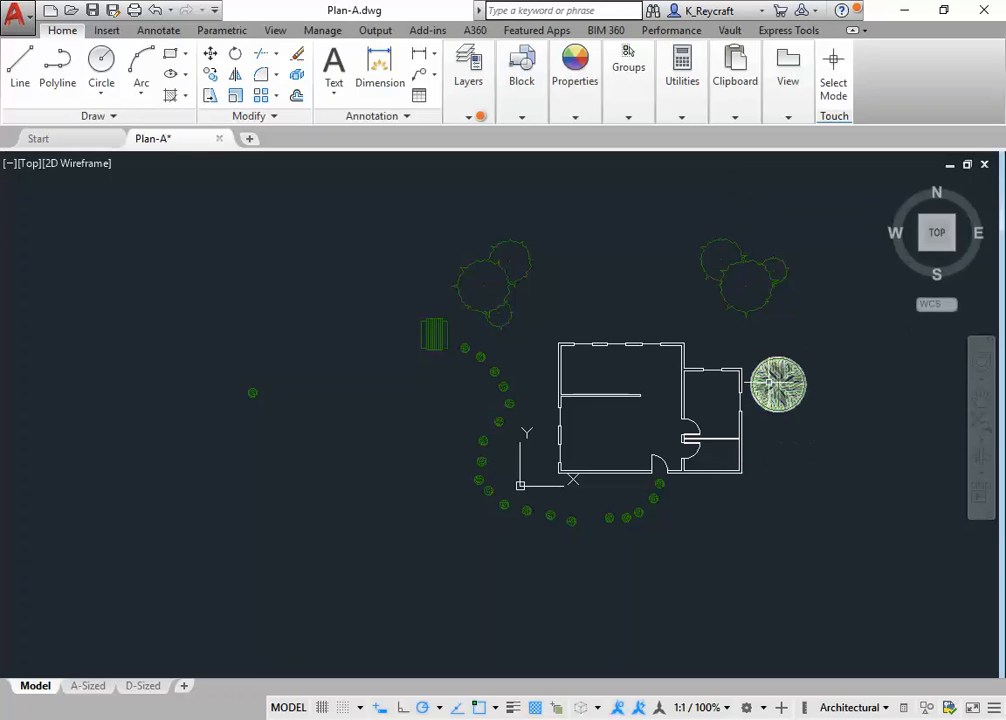
- Copy the deciduous tree to two spots: between the stone path and the west wall, and west of the path below the picnic table
click(770, 382)
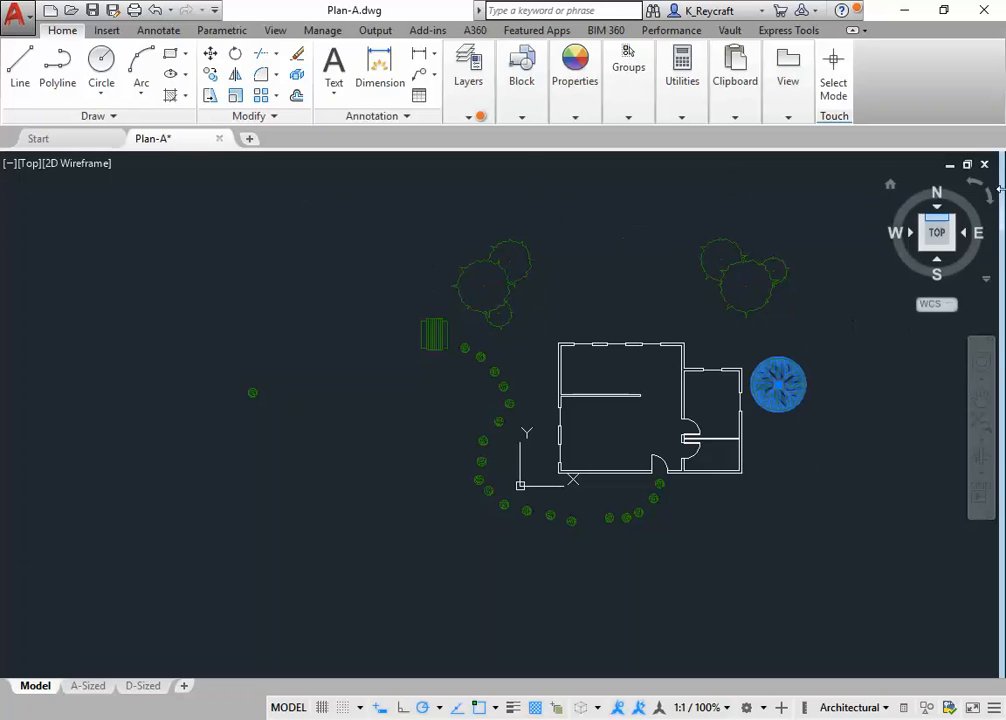
click(211, 75)
click(778, 385)
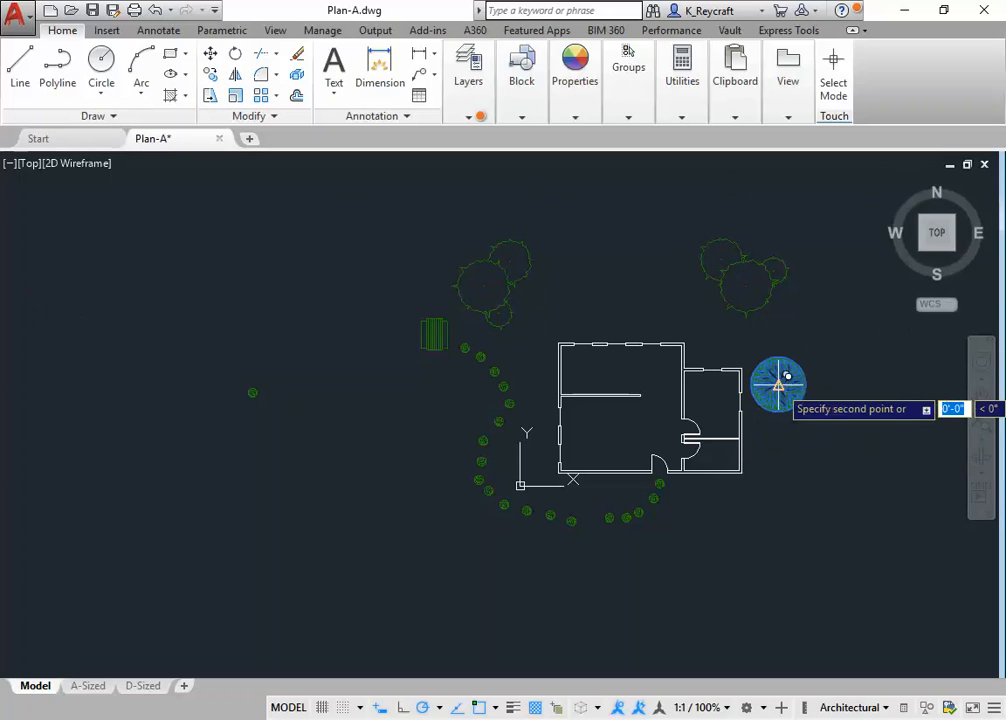
click(521, 458)
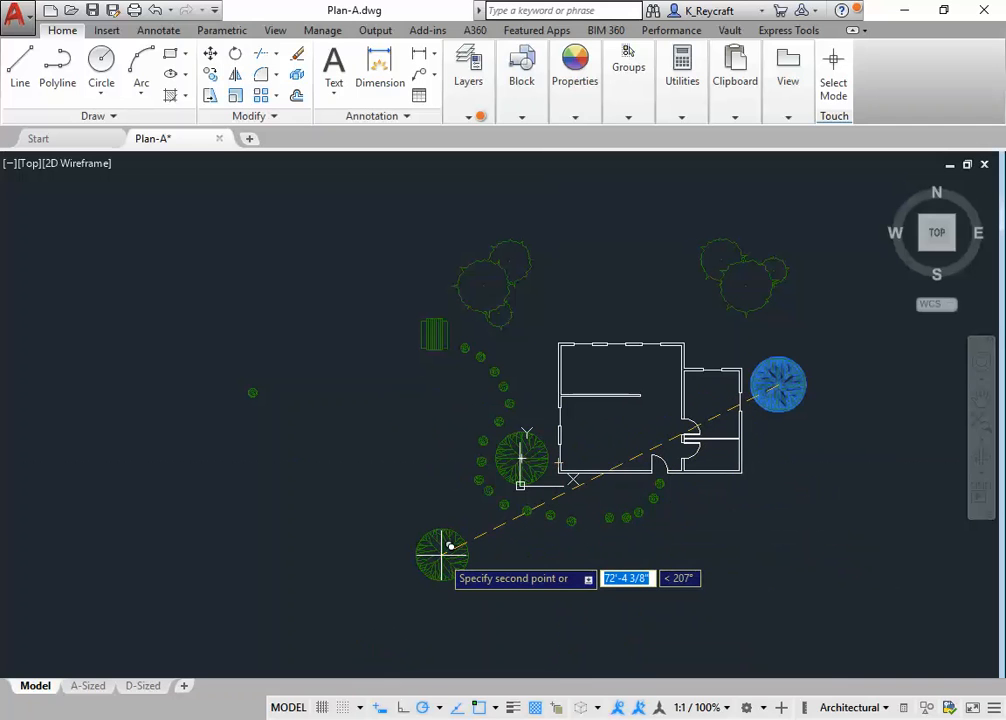
click(455, 398)
key(Escape)
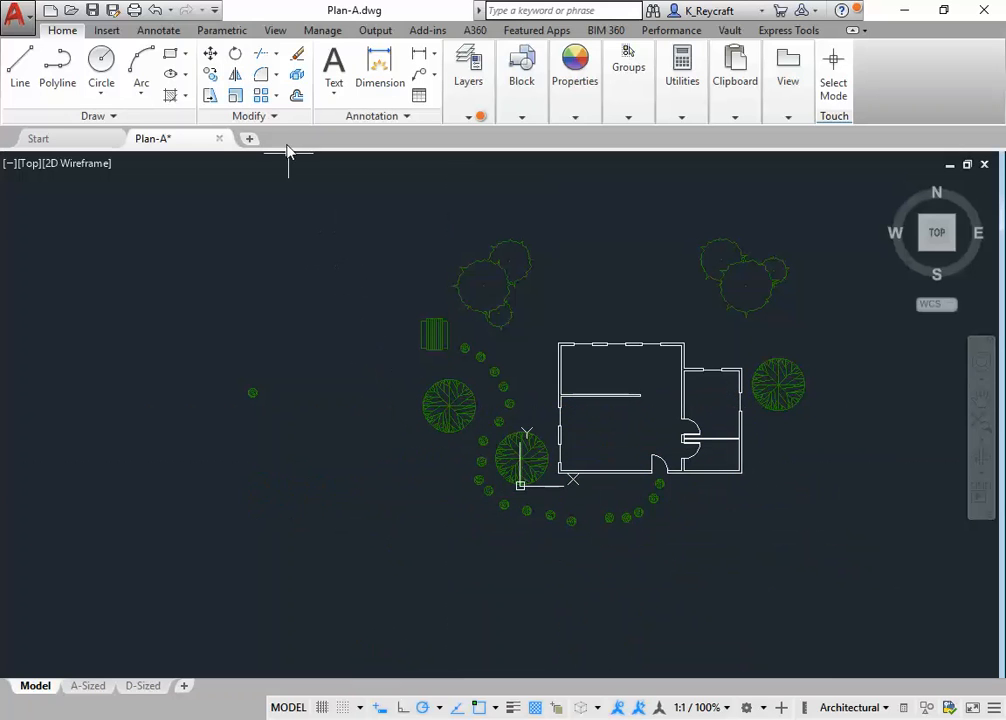
- Scale the deciduous tree west of the stone path, below the picnic table, by a factor of 0.5 about its center
click(233, 96)
click(449, 413)
key(Return)
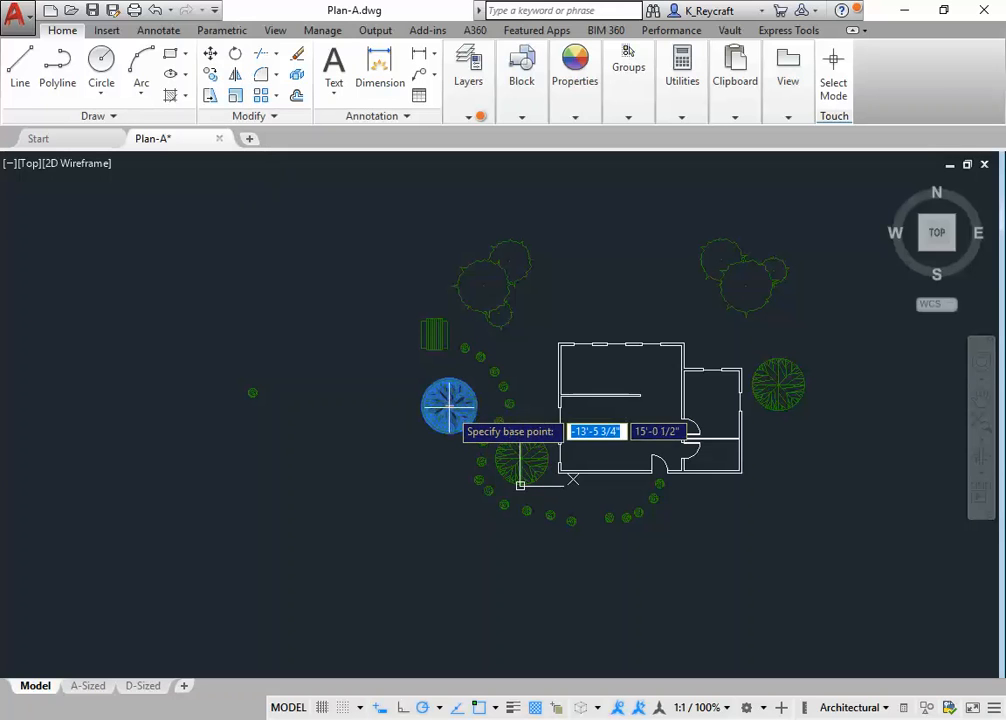
click(449, 406)
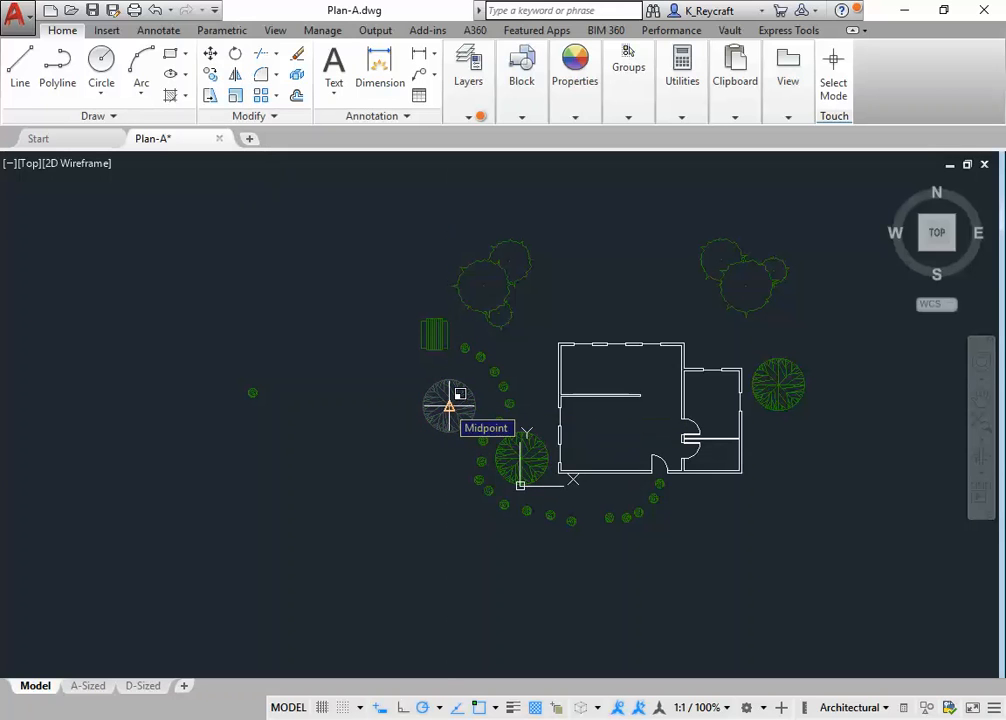
text(.5)
key(Return)
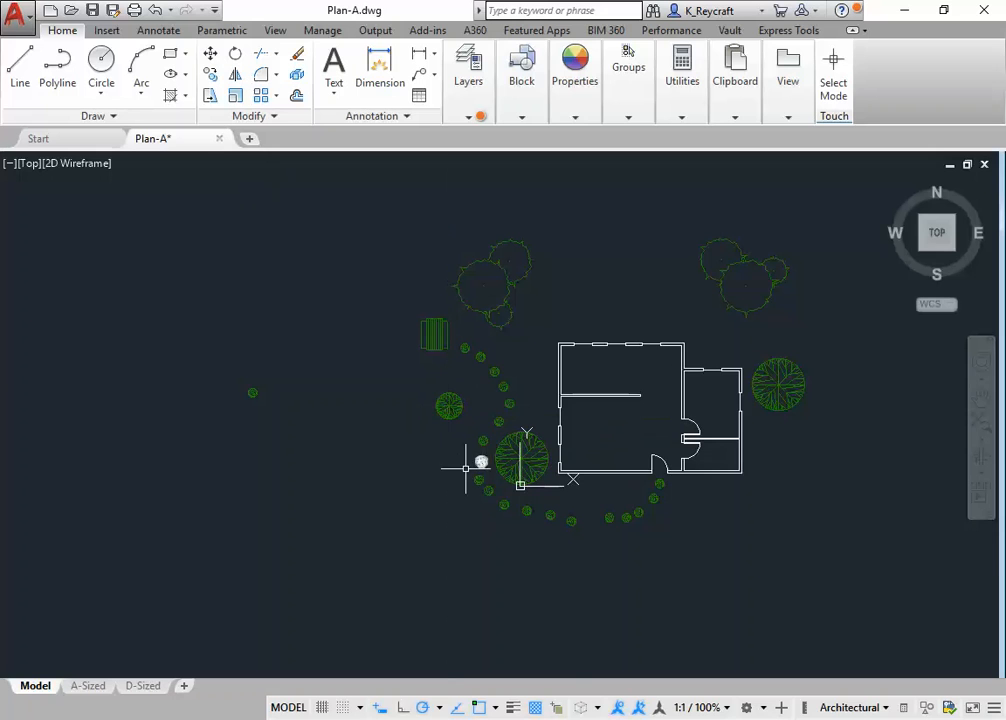
- Copy the half-size tree to three spots around it west of the stone path and two spots off the building's southeast side
scroll(450, 394, up, 4)
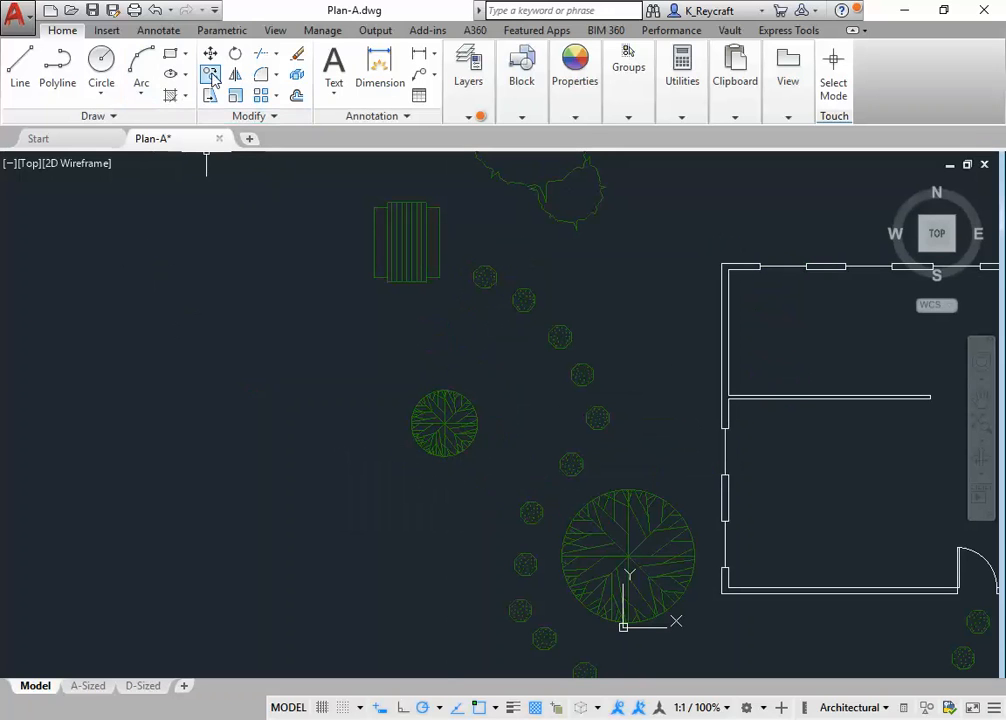
click(442, 421)
key(Return)
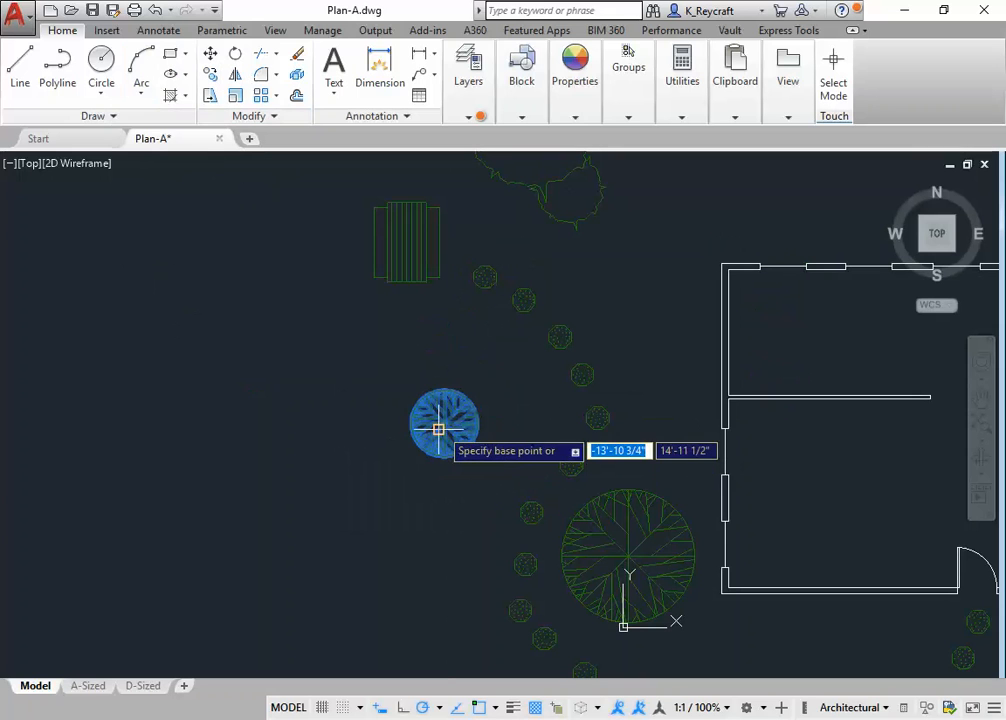
click(440, 428)
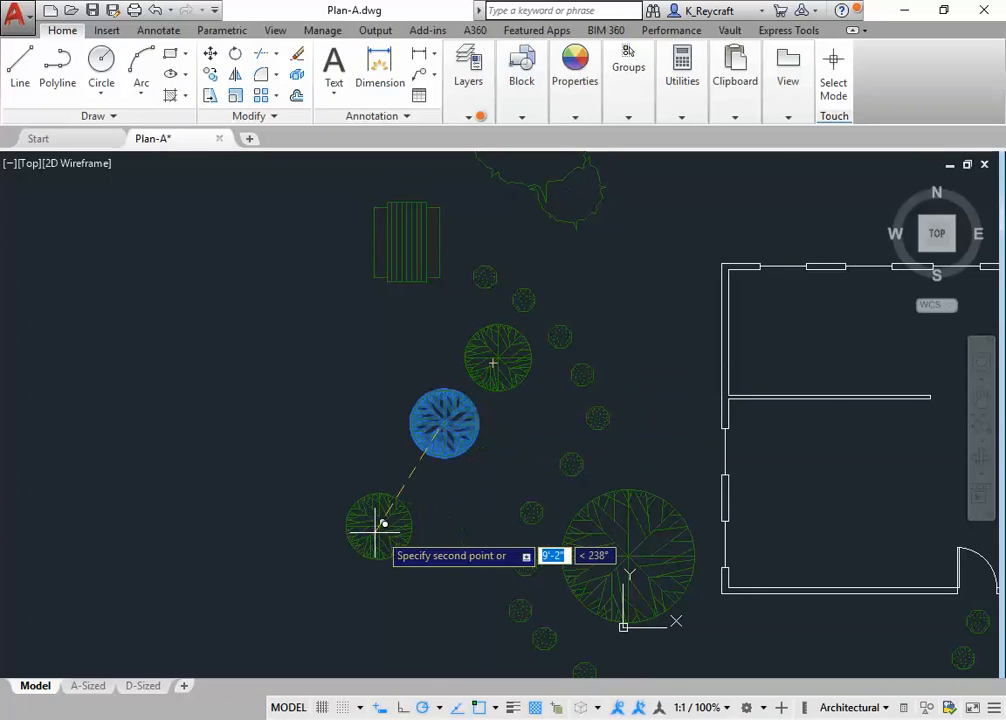
scroll(250, 385, down, 2)
scroll(252, 381, down, 2)
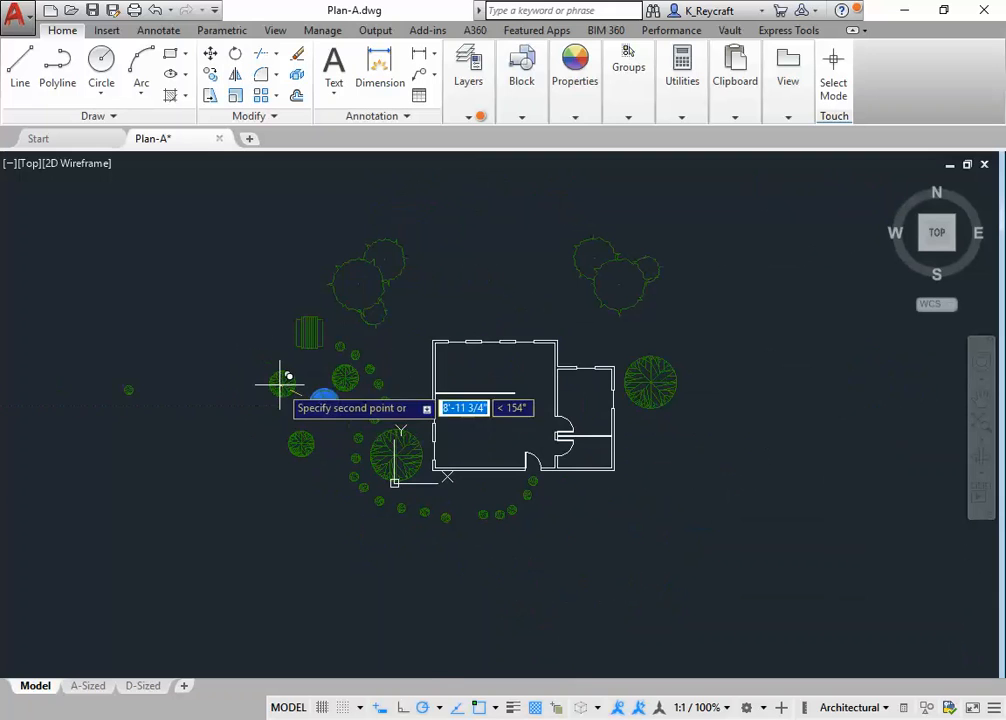
click(657, 450)
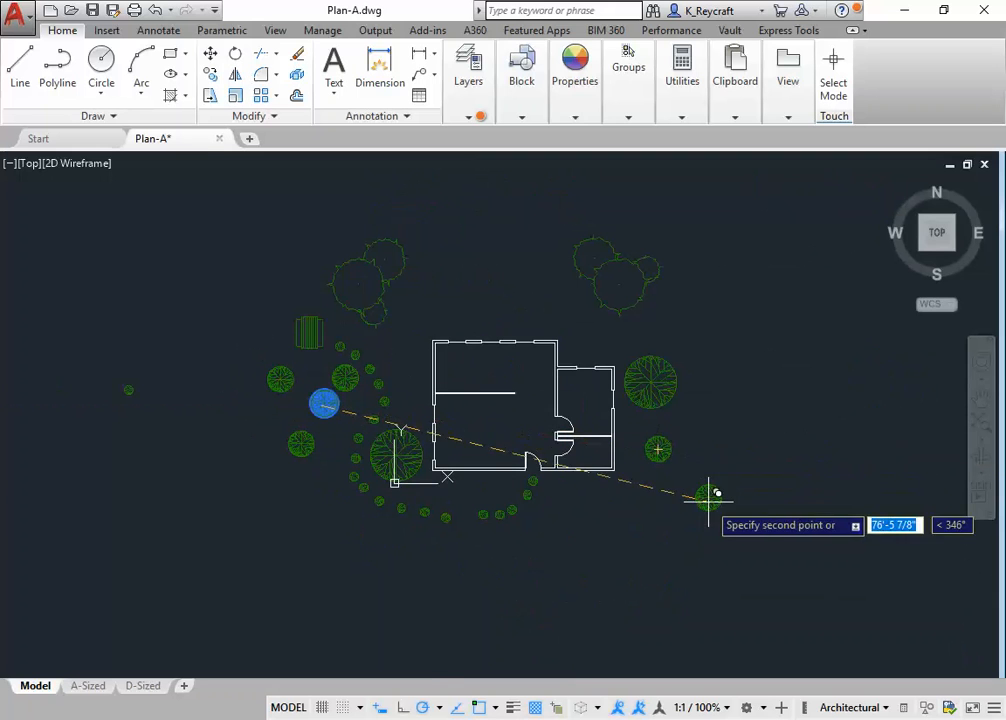
click(713, 500)
key(Escape)
scroll(66, 407, up, 6)
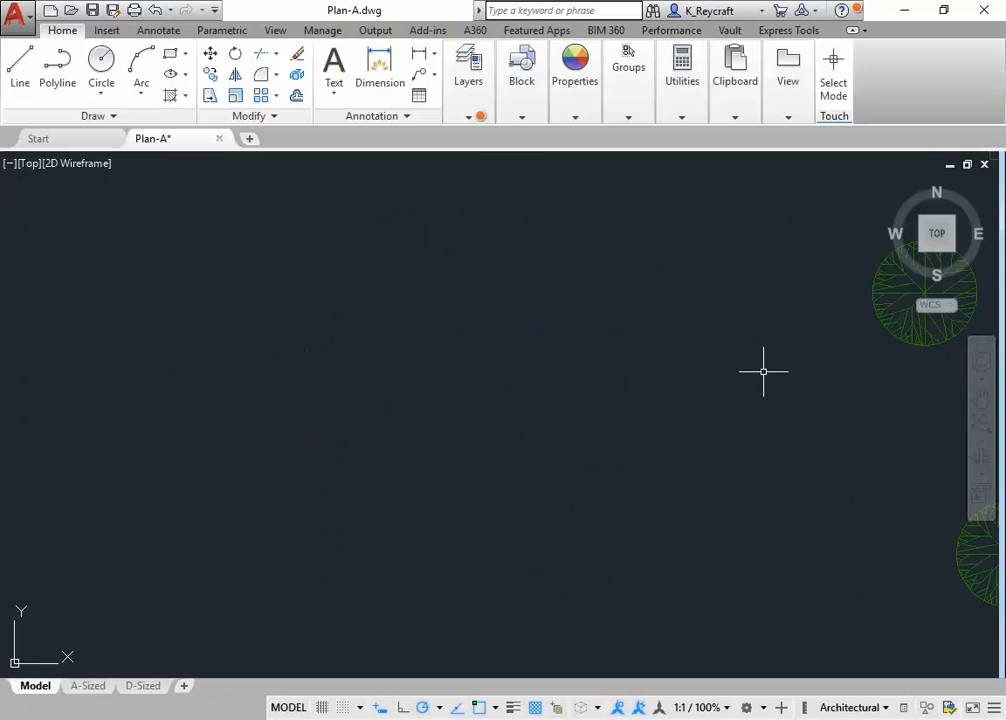
scroll(728, 370, down, 4)
scroll(723, 370, up, 2)
mouse_move(723, 370)
middle_down()
mouse_move(309, 404)
mouse_move(202, 380)
mouse_move(186, 411)
mouse_move(146, 430)
middle_up()
scroll(202, 380, down, 2)
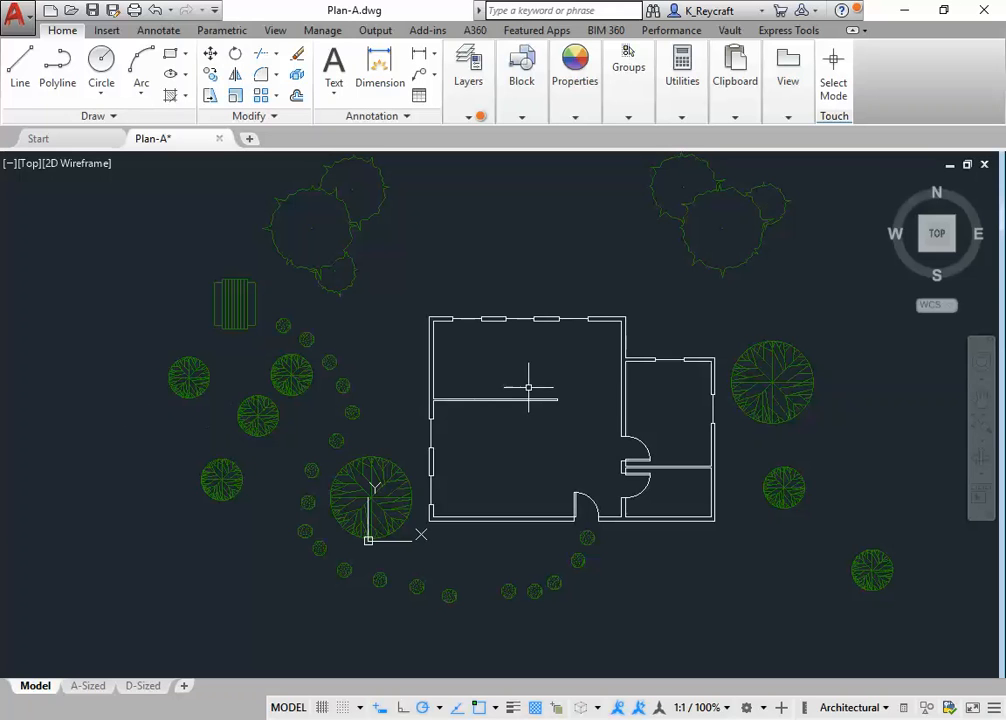
middle_drag(528, 387, 498, 400)
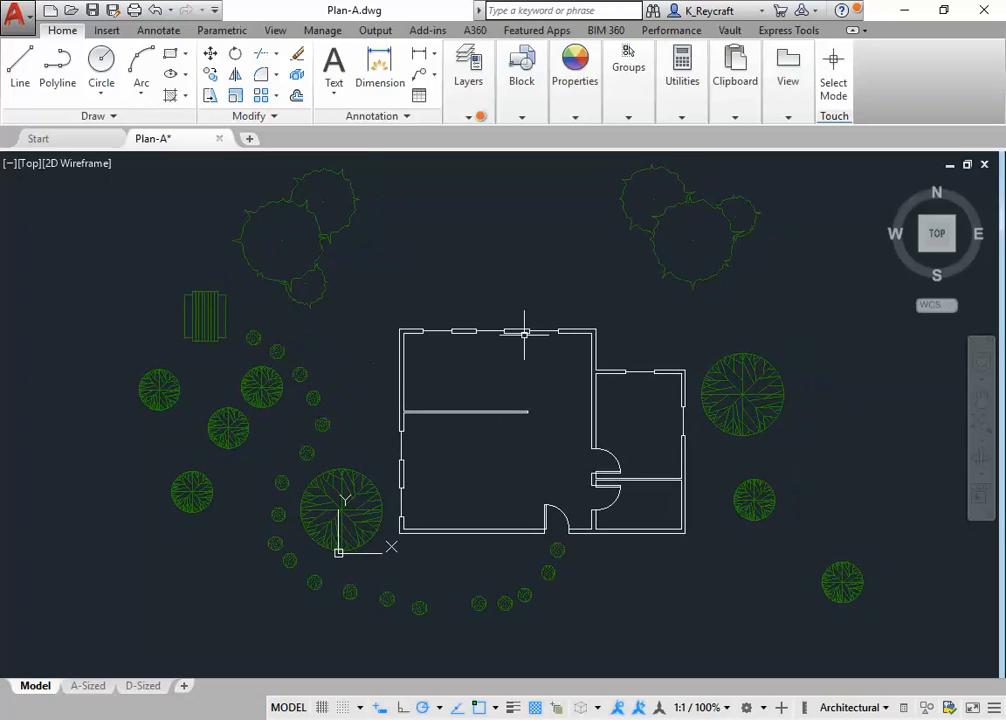